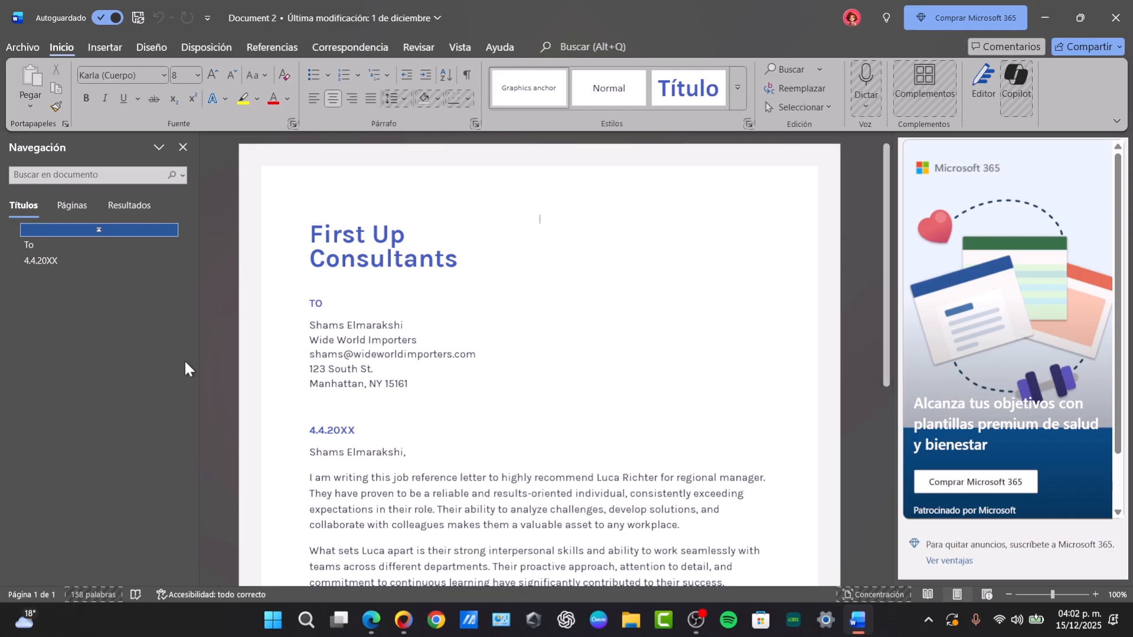
# Open the Word options and examine the advanced settings, from editing options down to image size and chart settings.
pyautogui.click(27, 48)
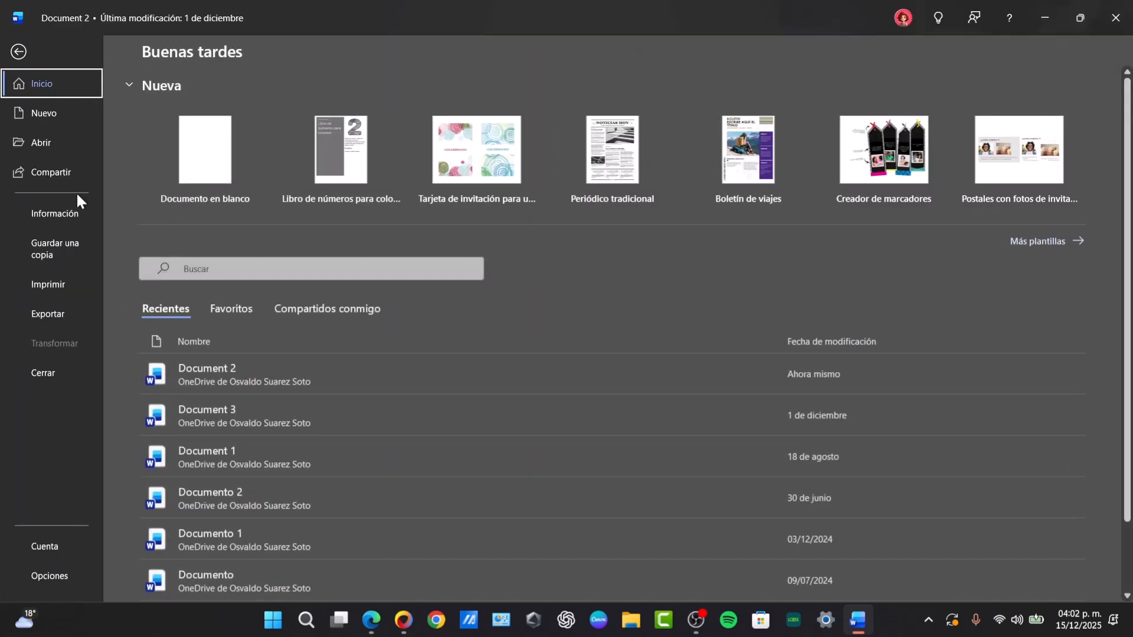
pyautogui.click(61, 586)
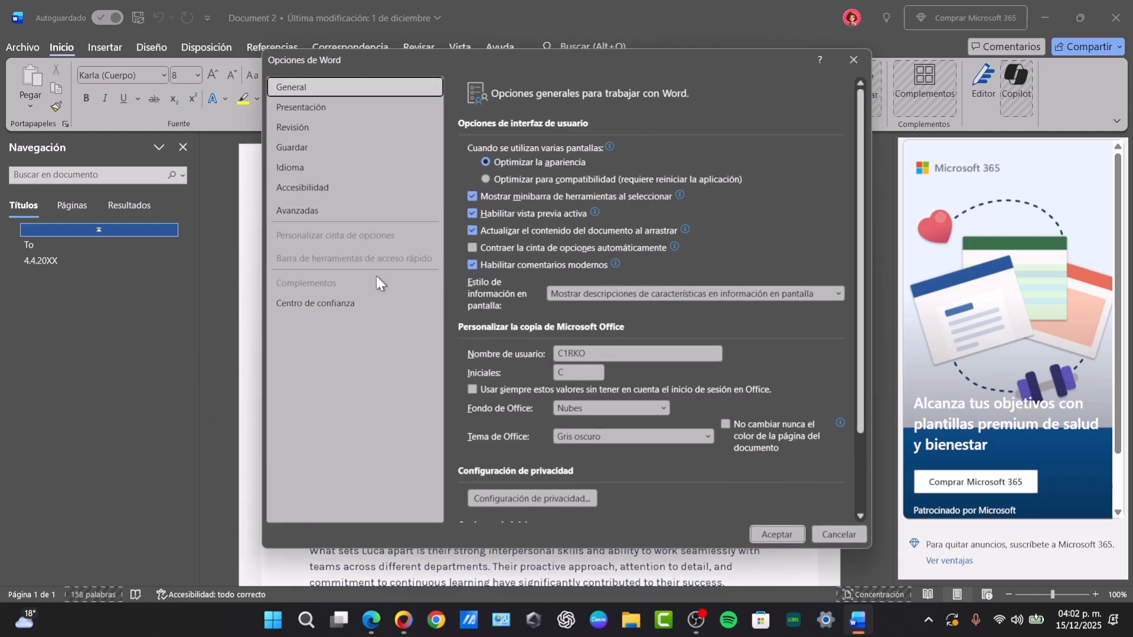
pyautogui.click(332, 206)
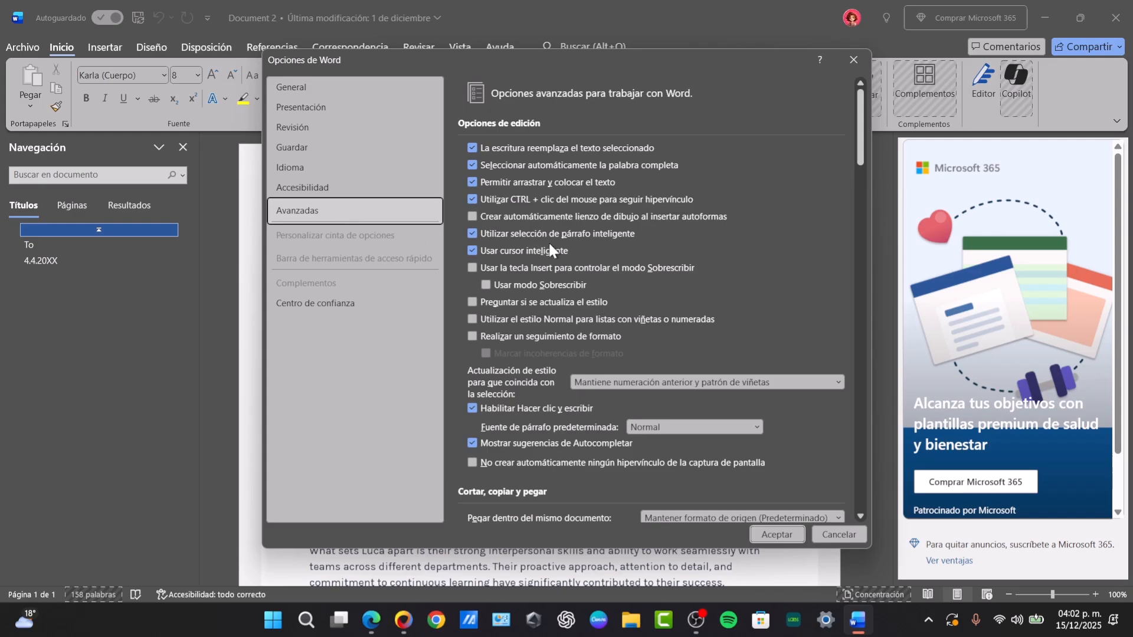
pyautogui.scroll(-2, 557, 242)
pyautogui.scroll(-2, 557, 250)
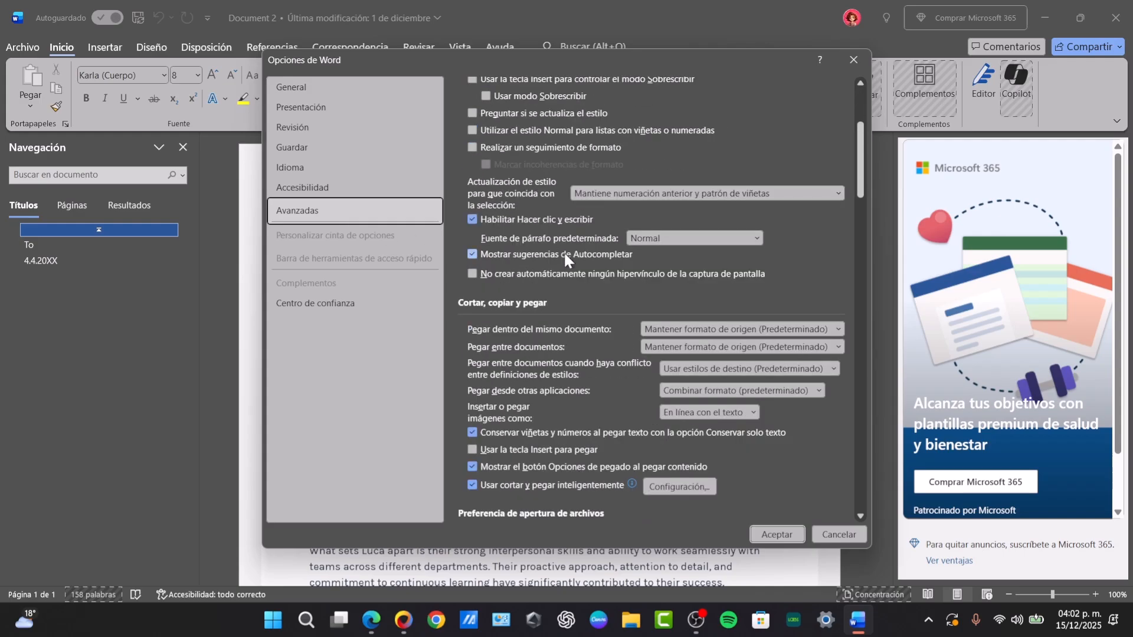
pyautogui.scroll(-4, 565, 285)
pyautogui.scroll(-2, 565, 293)
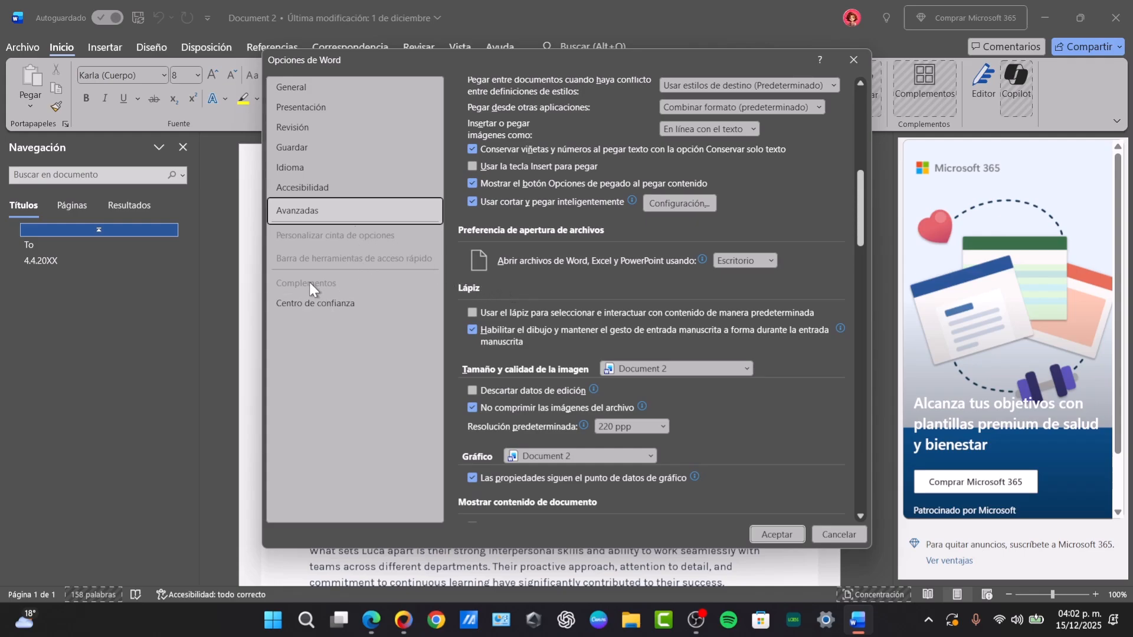
# Review the language preferences and the full list of accessibility options.
pyautogui.click(345, 169)
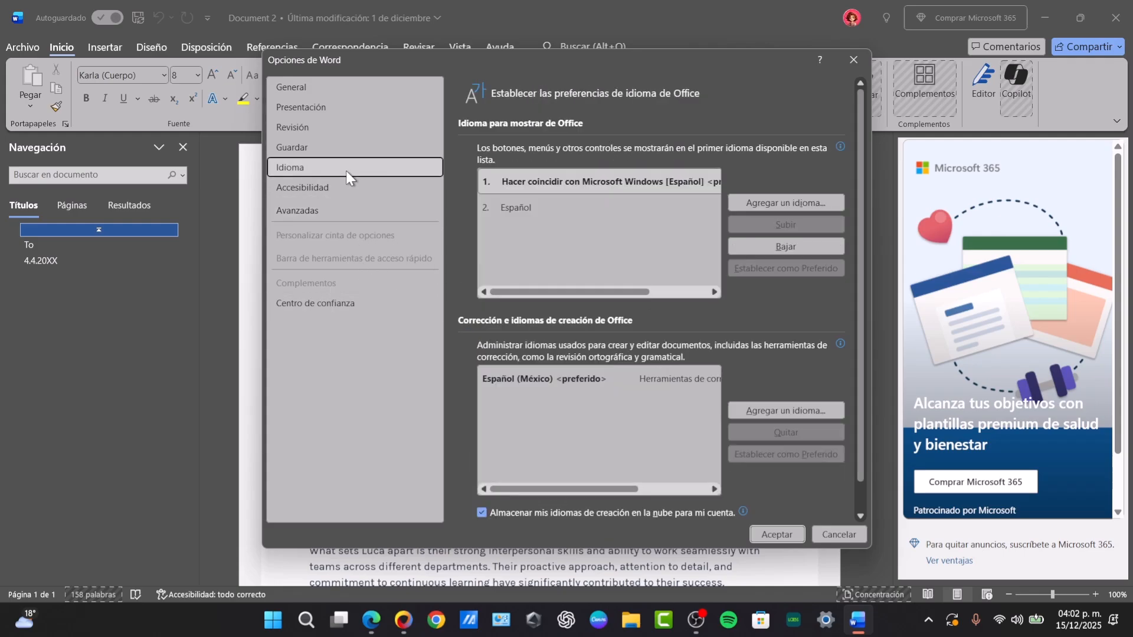
pyautogui.click(347, 188)
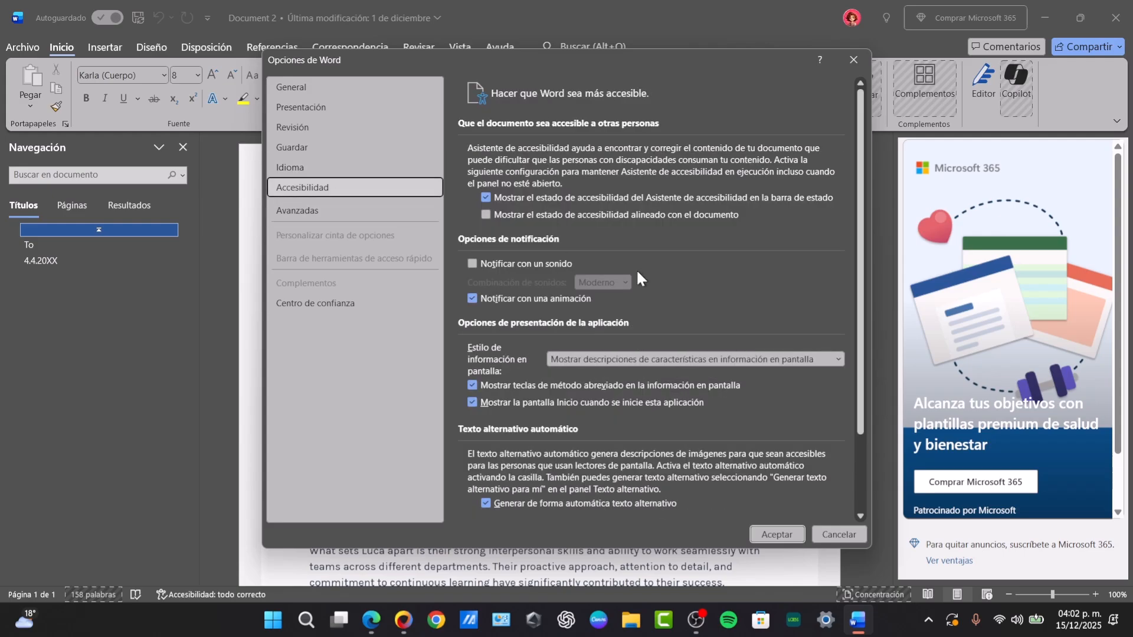
pyautogui.scroll(-3, 636, 268)
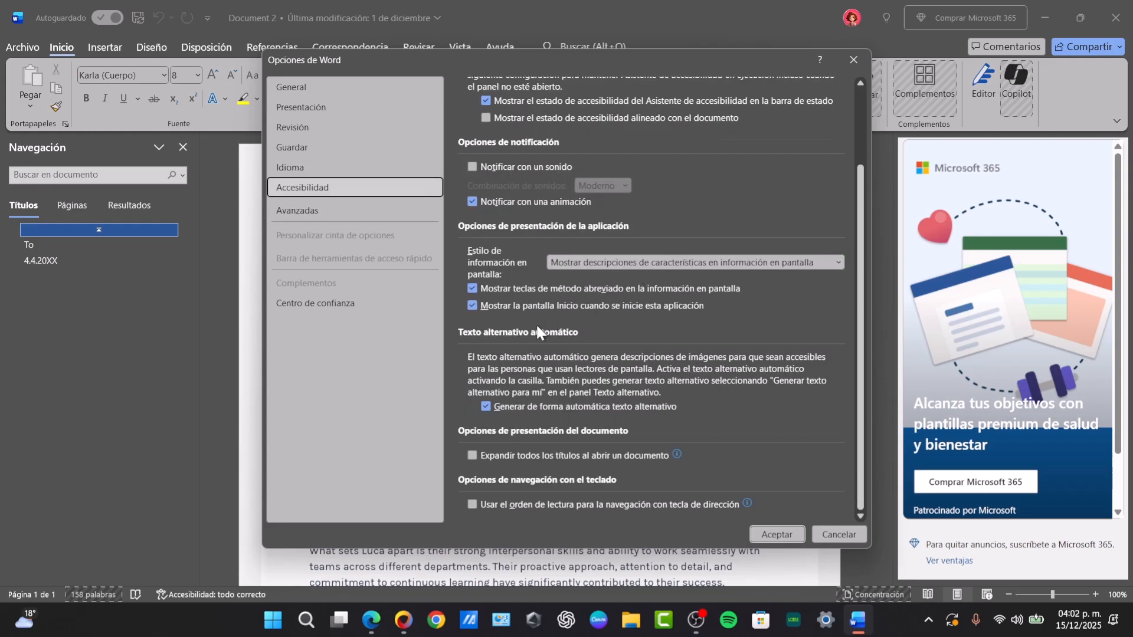
# Review the advanced editing options and the general options, and close the options dialog by accepting it.
pyautogui.click(358, 212)
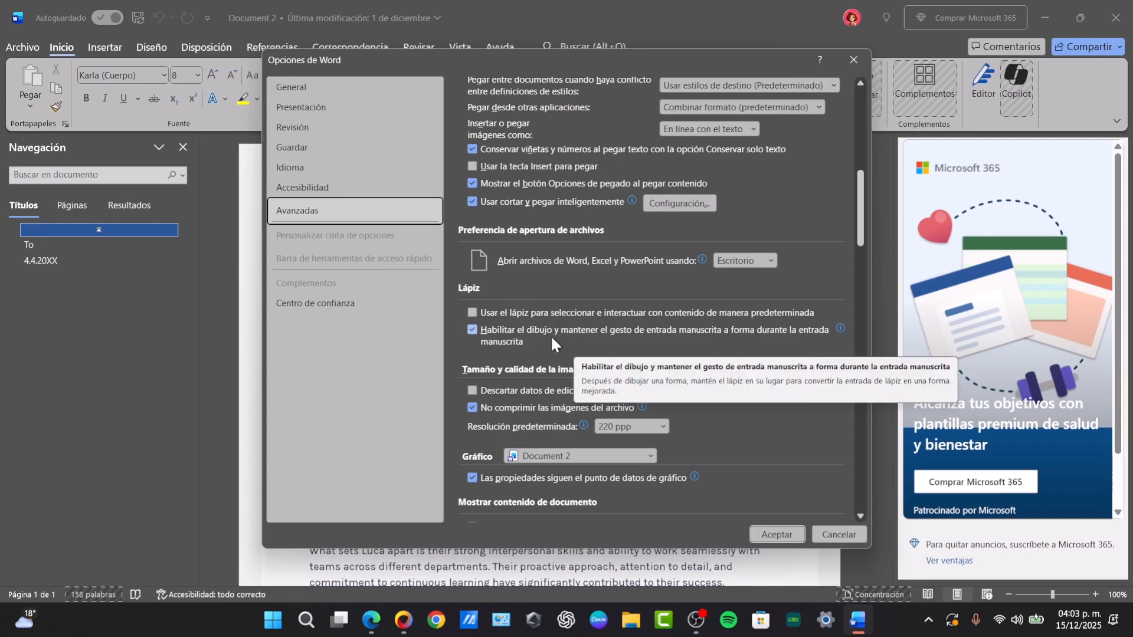
pyautogui.scroll(3, 551, 335)
pyautogui.scroll(10, 551, 335)
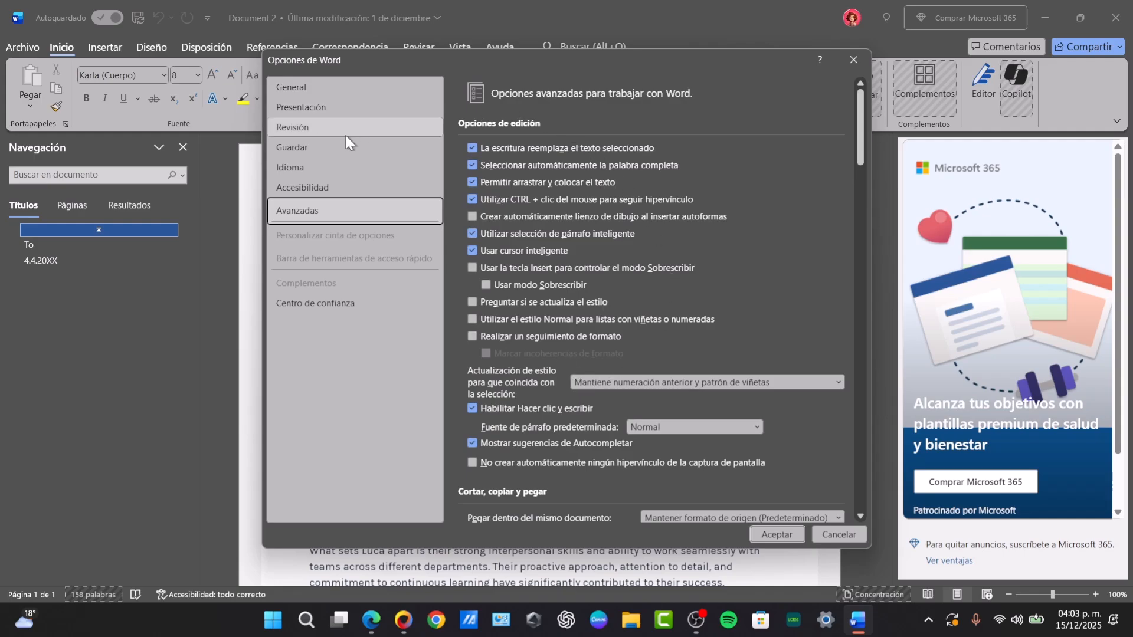
pyautogui.click(326, 89)
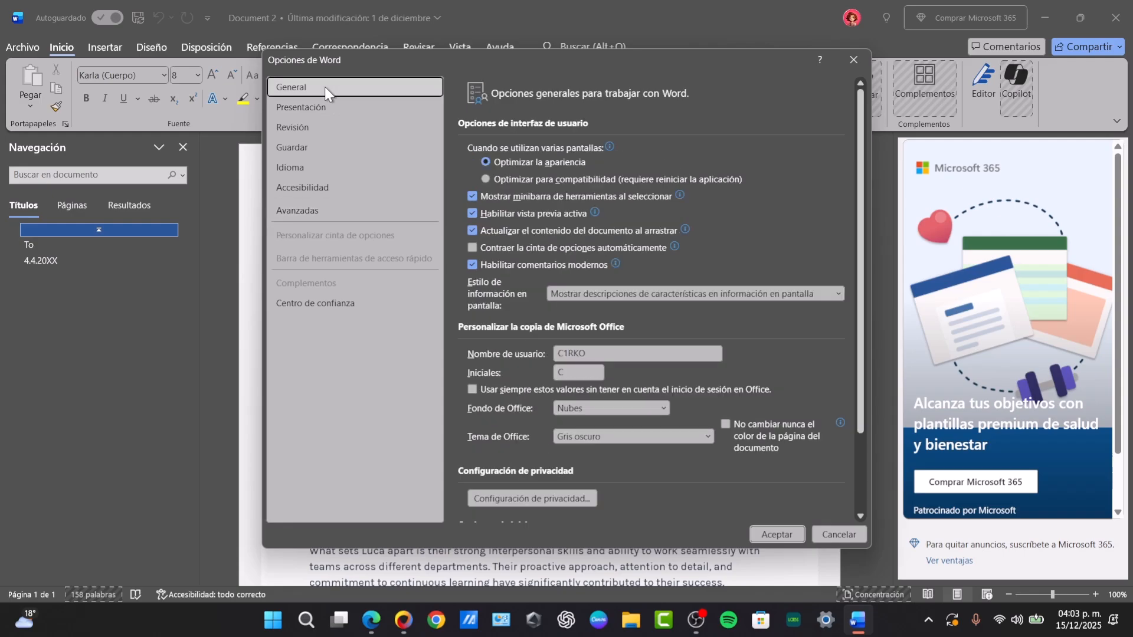
pyautogui.scroll(-3, 723, 337)
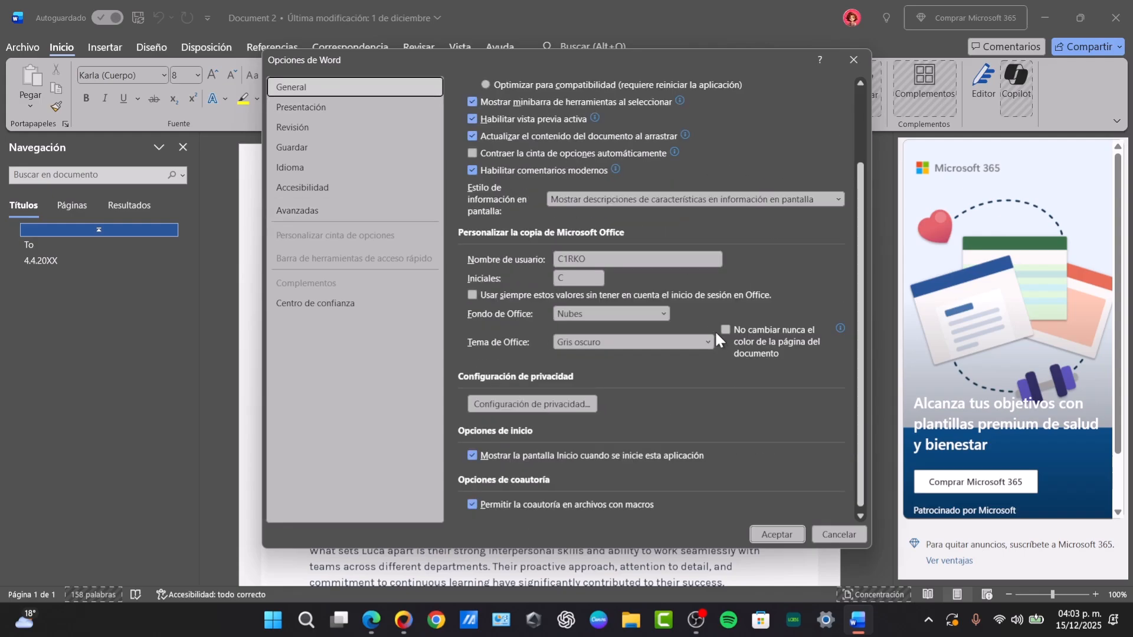
pyautogui.click(780, 534)
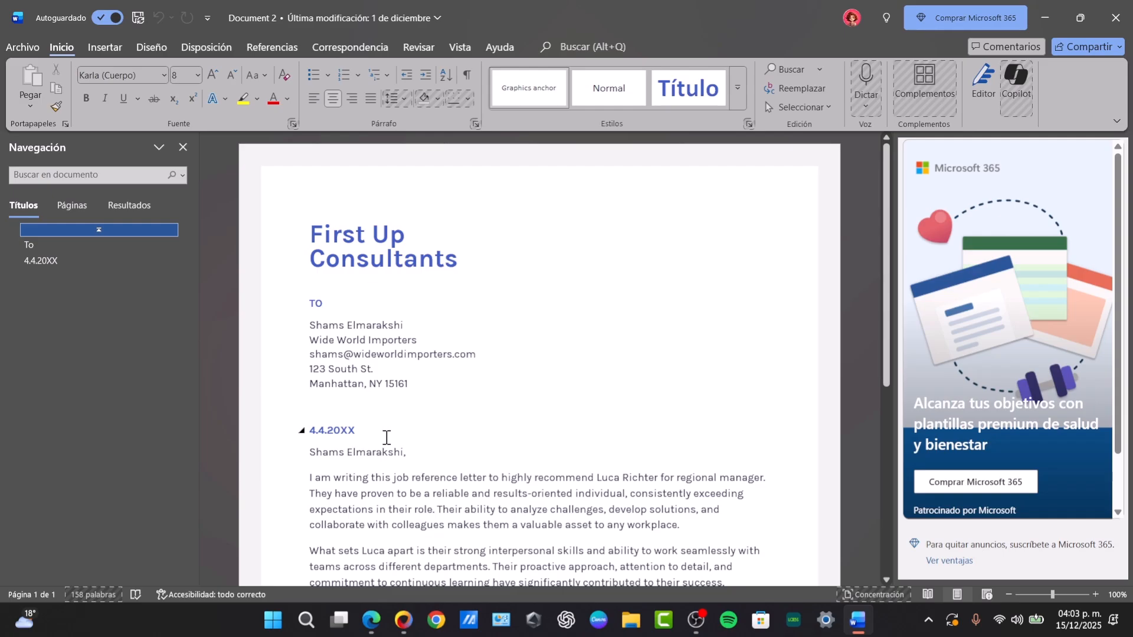
pyautogui.scroll(-5, 387, 437)
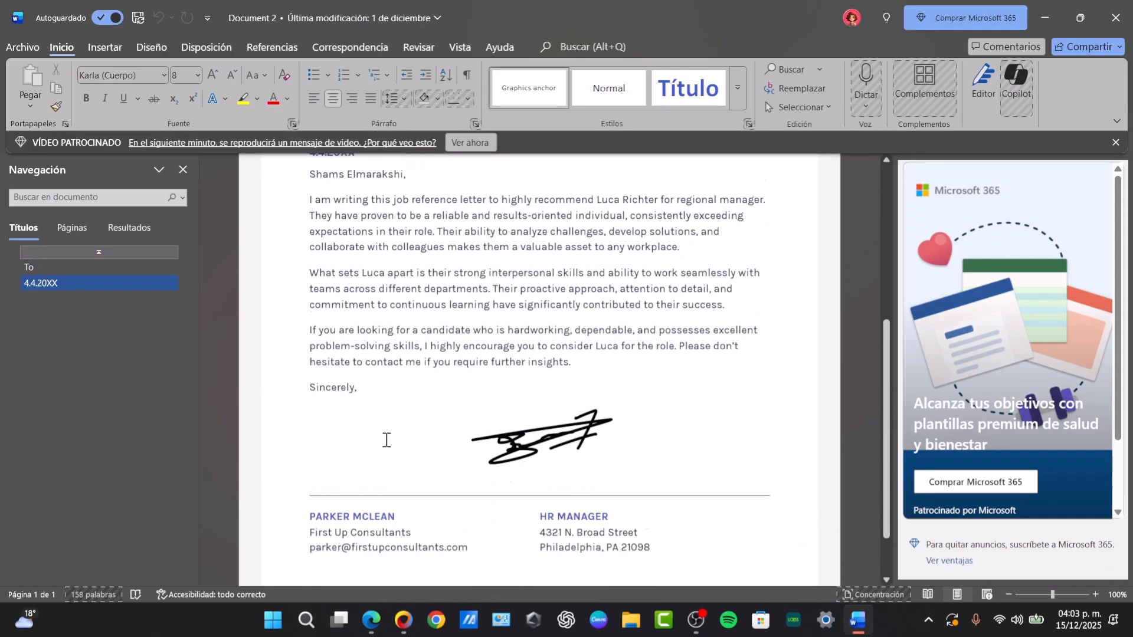
pyautogui.scroll(-1, 386, 440)
pyautogui.click(434, 387)
pyautogui.scroll(4, 452, 377)
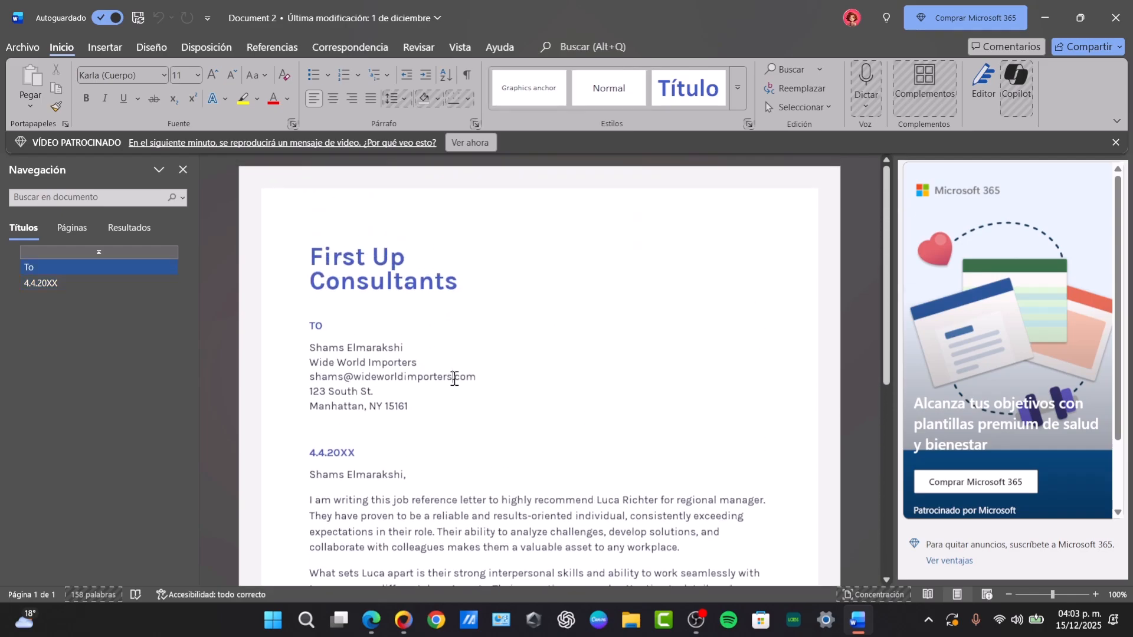
# Browse the new-document templates and search the online templates for "form".
pyautogui.click(19, 48)
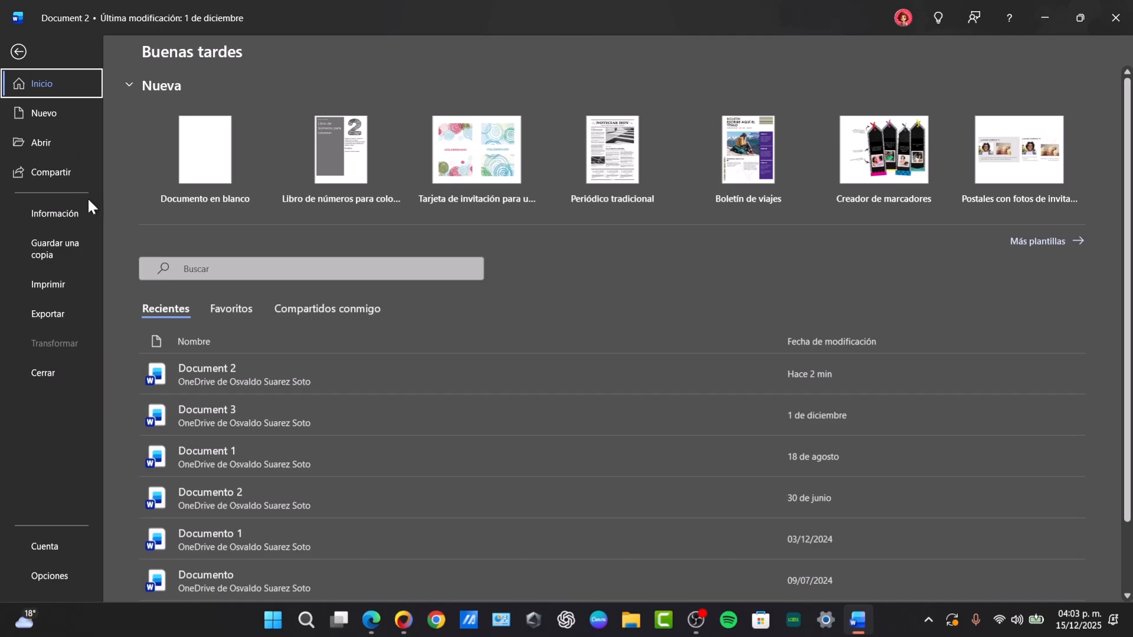
pyautogui.click(70, 109)
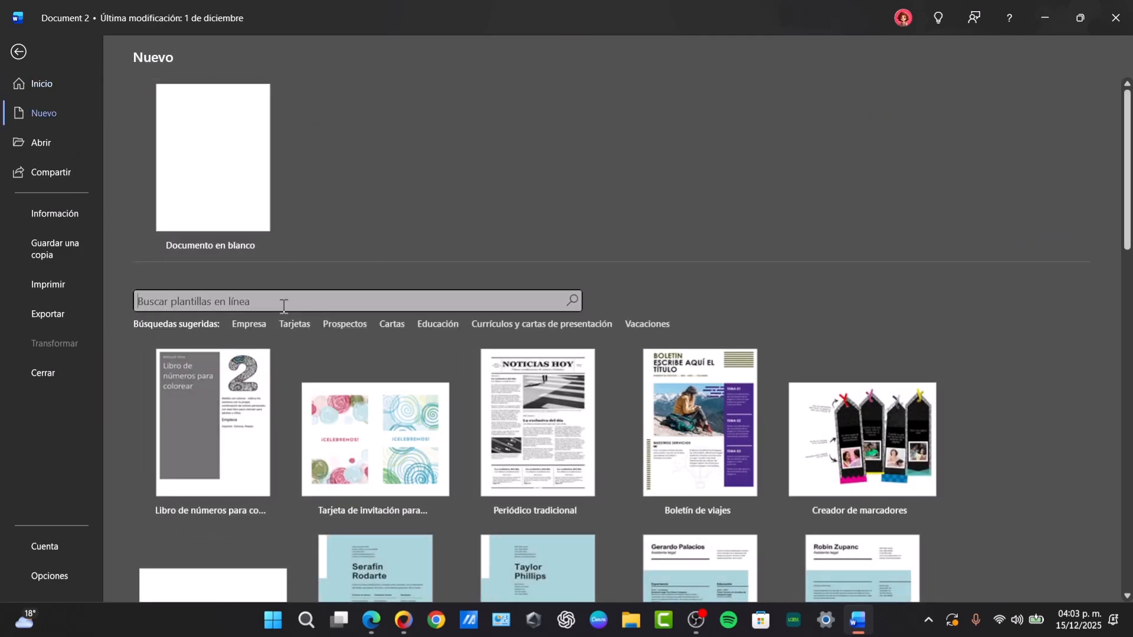
pyautogui.scroll(-6, 733, 331)
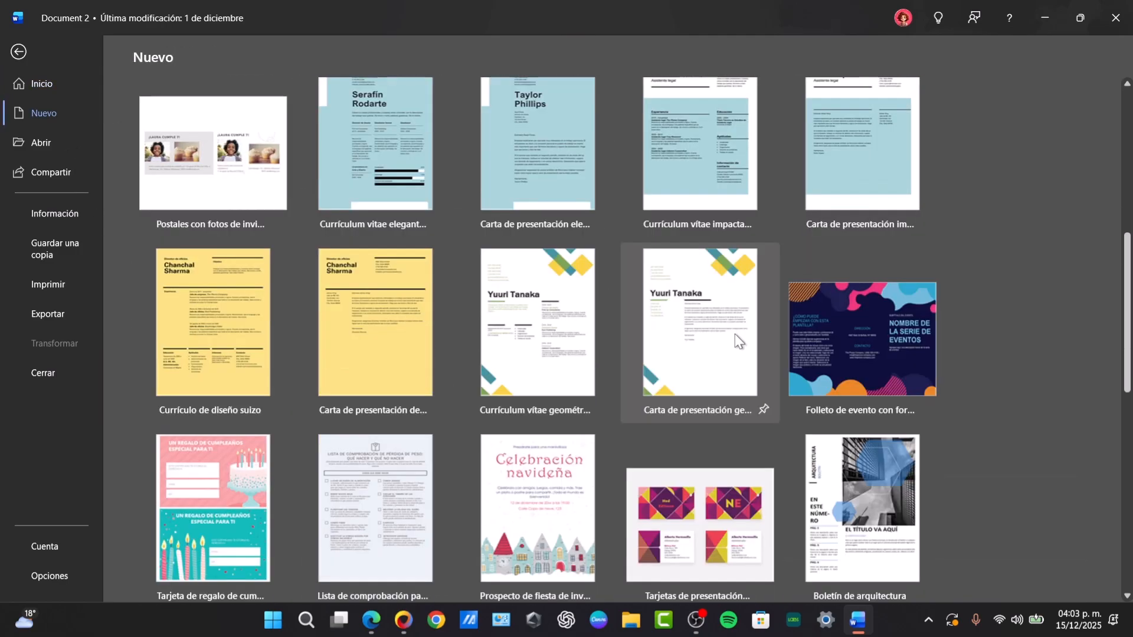
pyautogui.scroll(6, 735, 342)
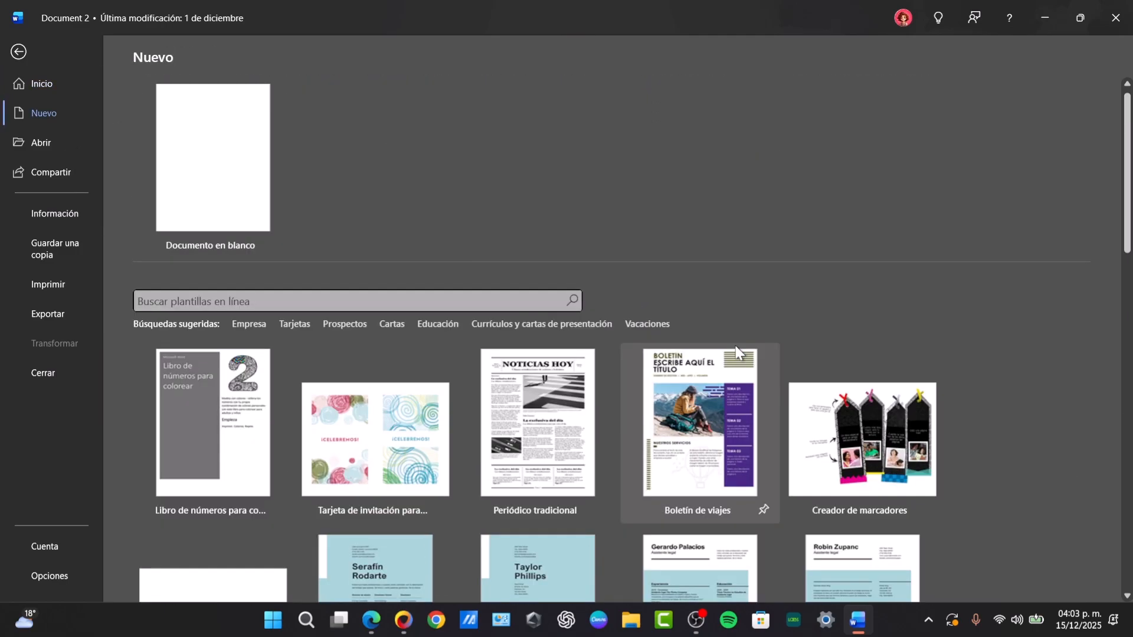
pyautogui.click(373, 300)
pyautogui.write('form')
pyautogui.press('Return')
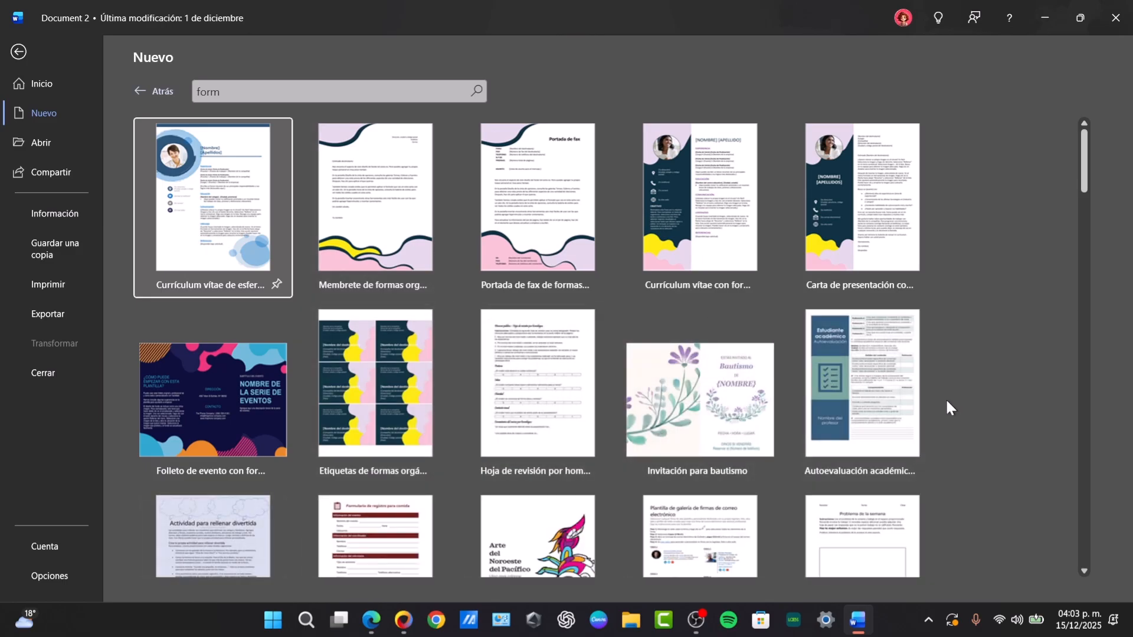
# Create a document from the "Registro para comida" template and dismiss the offer to save it in OneDrive.
pyautogui.scroll(-2, 946, 401)
pyautogui.scroll(-2, 952, 414)
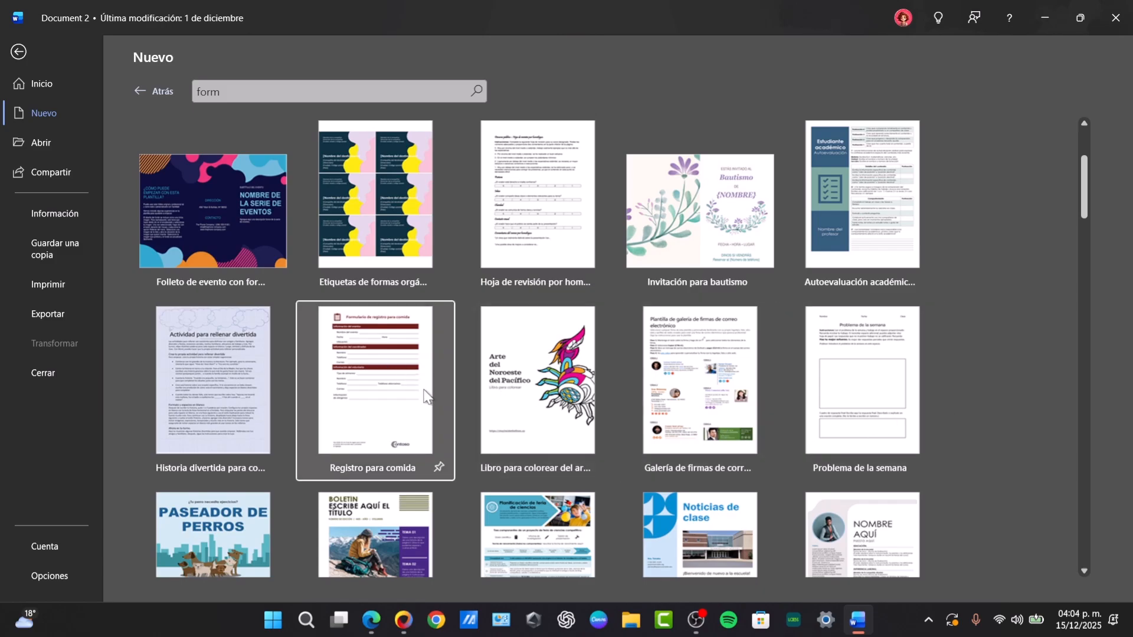
pyautogui.click(384, 370)
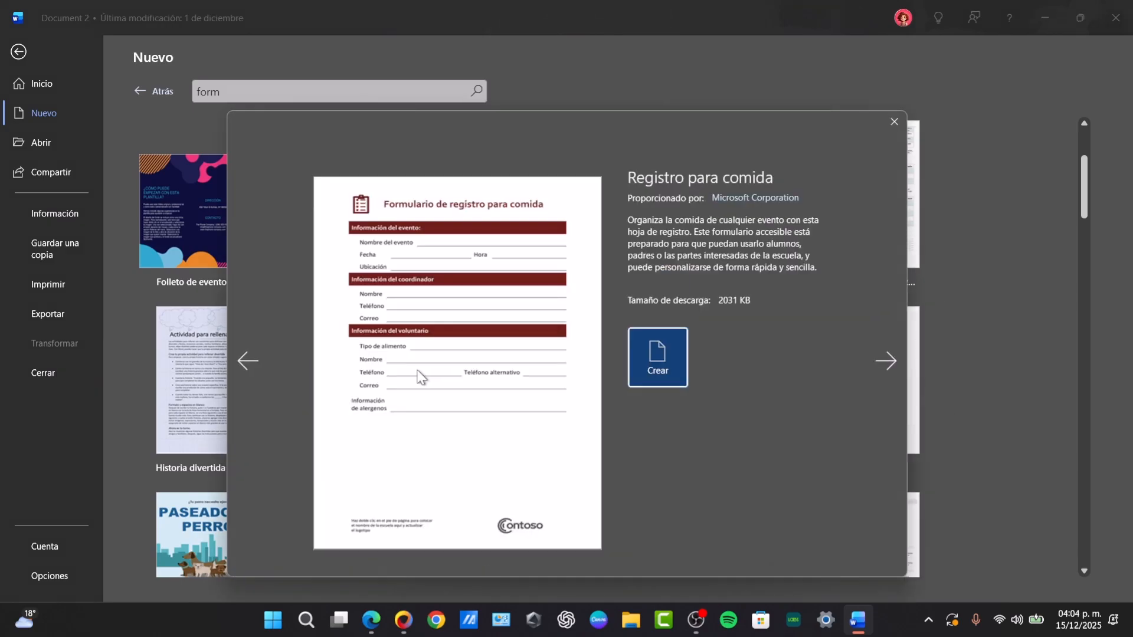
pyautogui.click(659, 361)
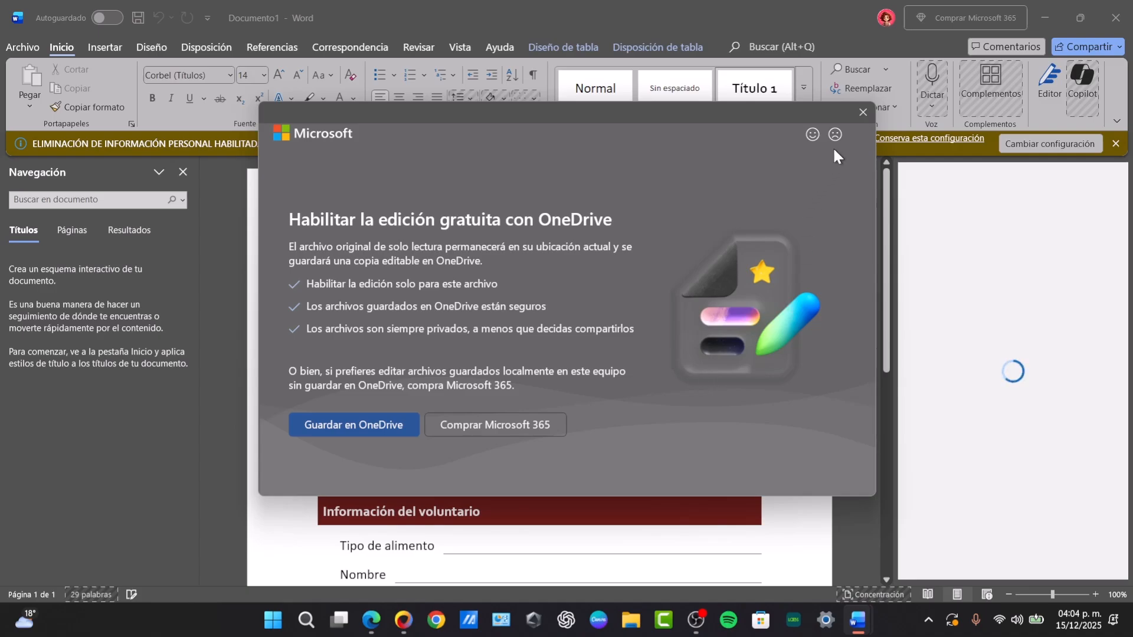
pyautogui.click(863, 112)
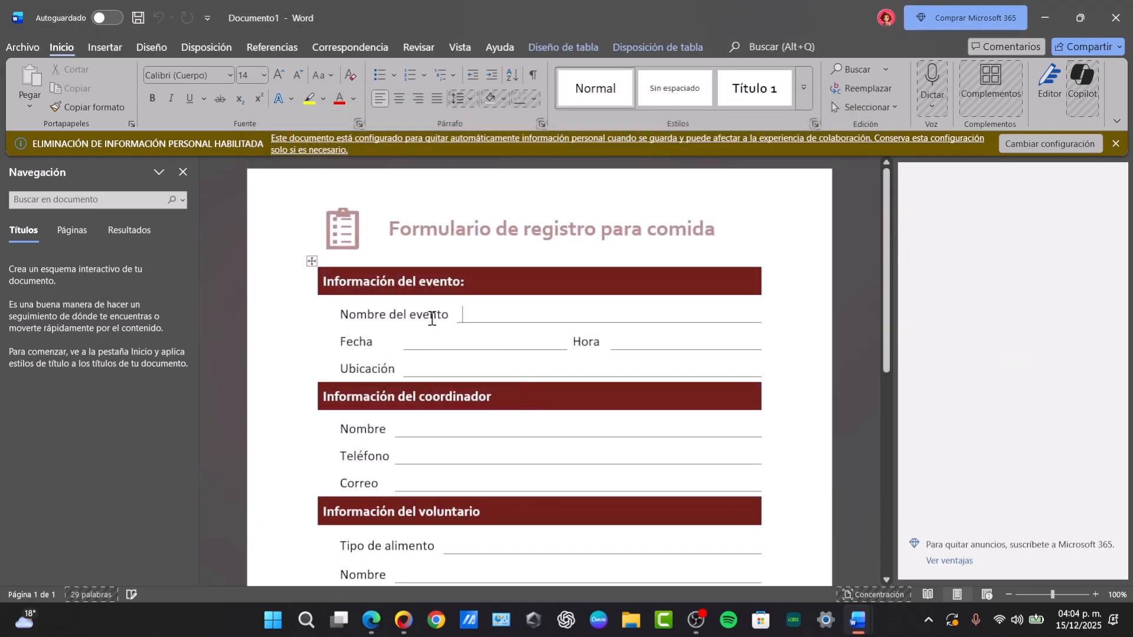
# Examine the form's event information fields, including the event name and date, and dismiss the accessibility tip.
pyautogui.tripleClick(435, 321)
pyautogui.click(513, 313)
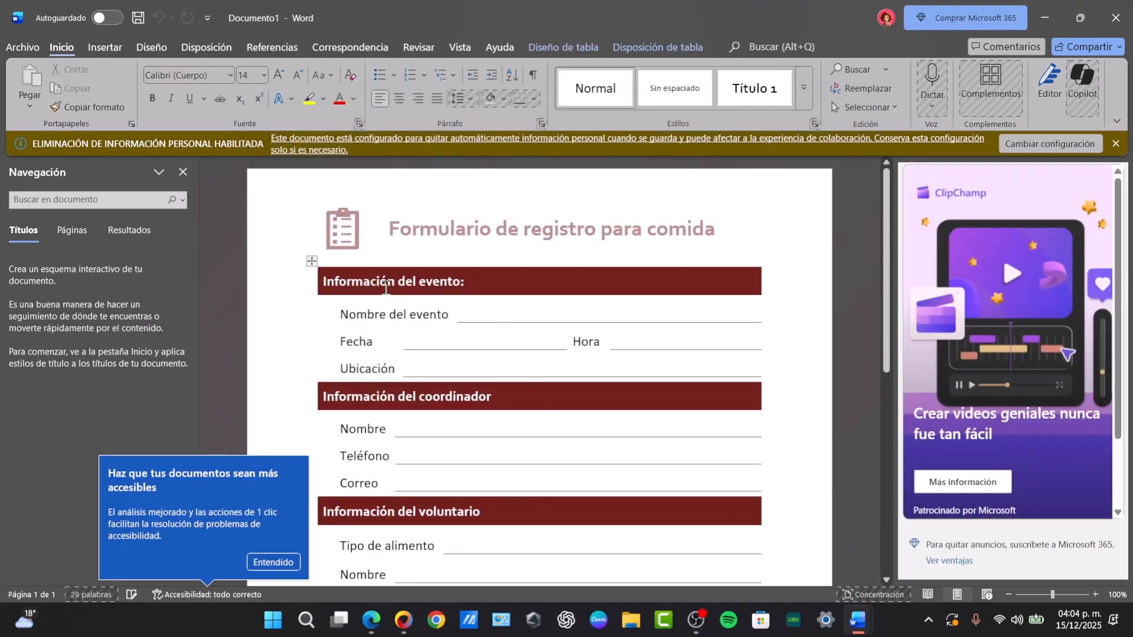
pyautogui.click(276, 563)
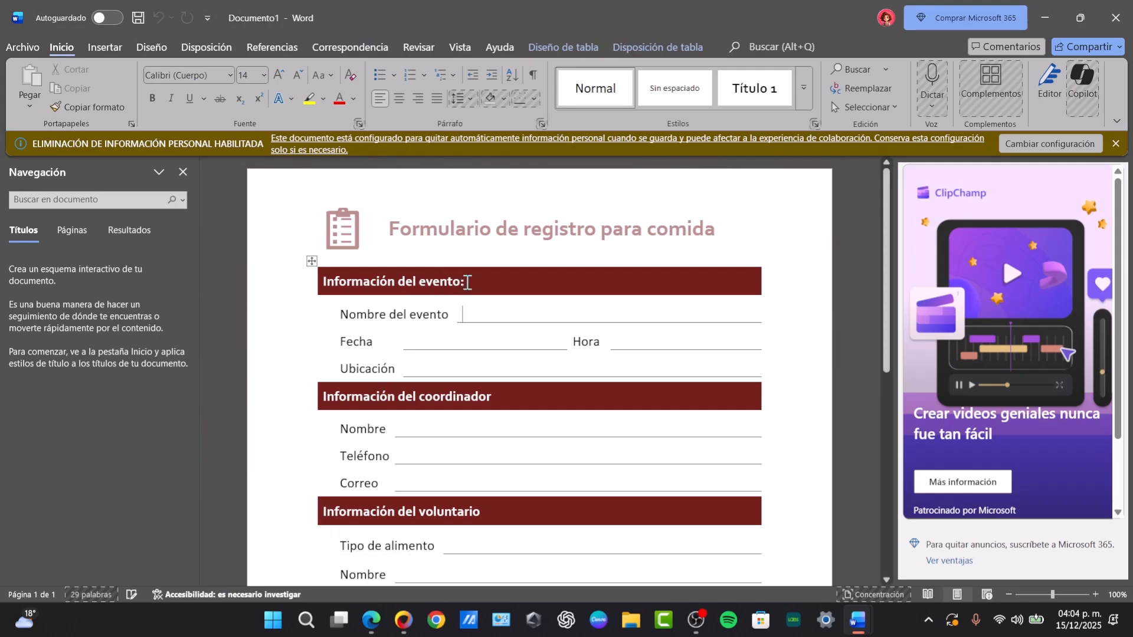
pyautogui.moveTo(465, 284); pyautogui.dragTo(508, 233)
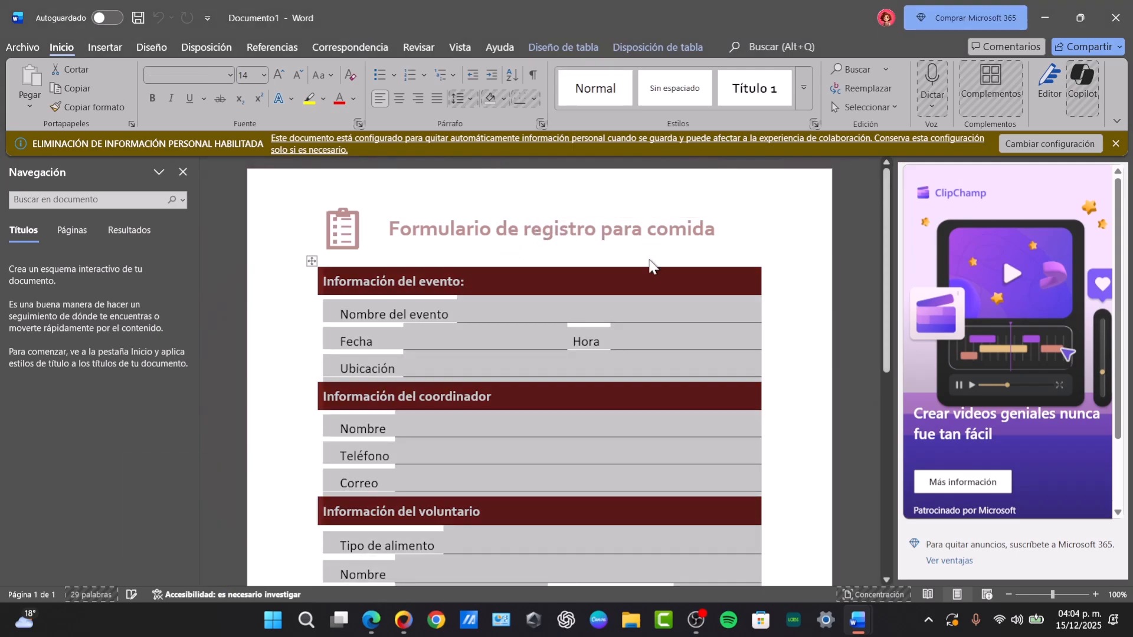
pyautogui.click(481, 298)
pyautogui.tripleClick(480, 308)
pyautogui.click(475, 317)
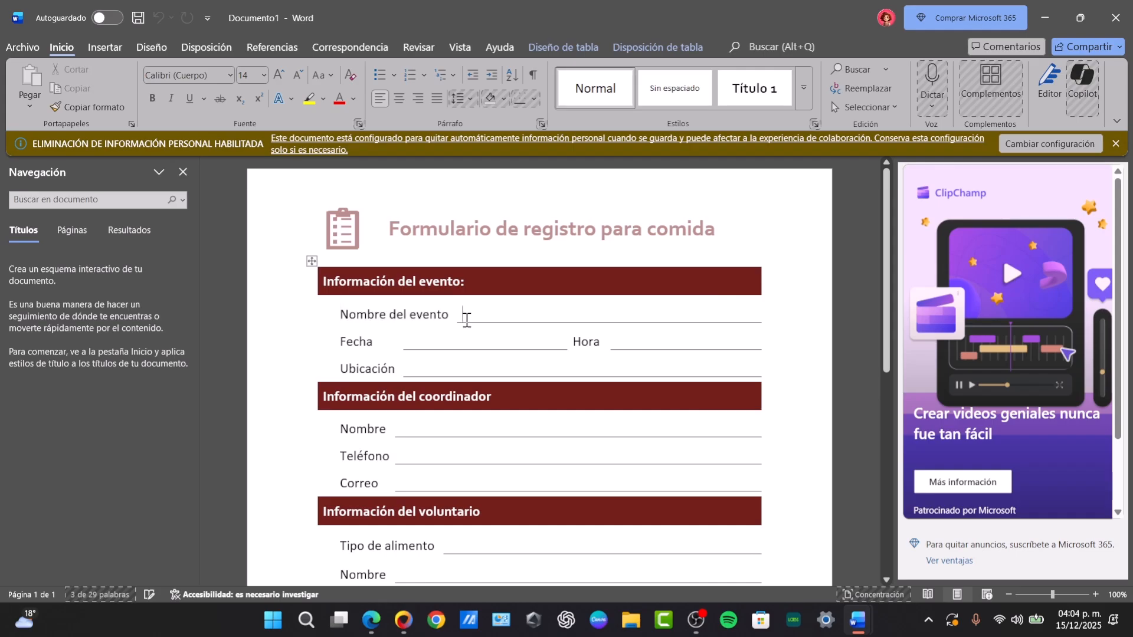
pyautogui.doubleClick(370, 337)
pyautogui.click(448, 338)
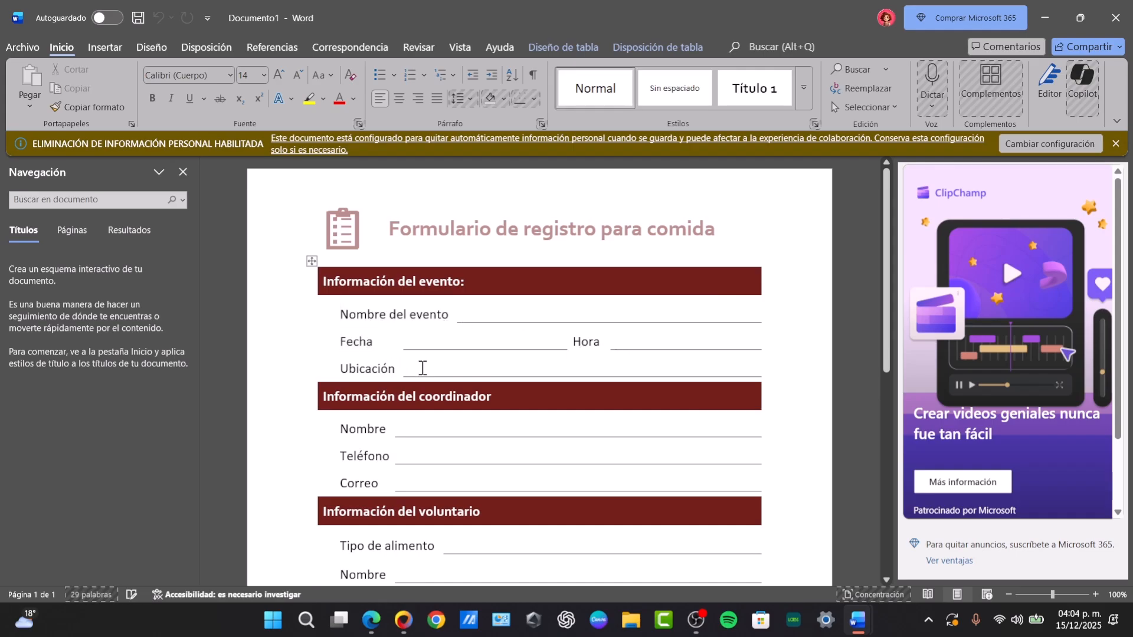
# Examine the volunteer and allergen information fields down to the footer, returning to the document from the sponsored video.
pyautogui.scroll(-6, 423, 368)
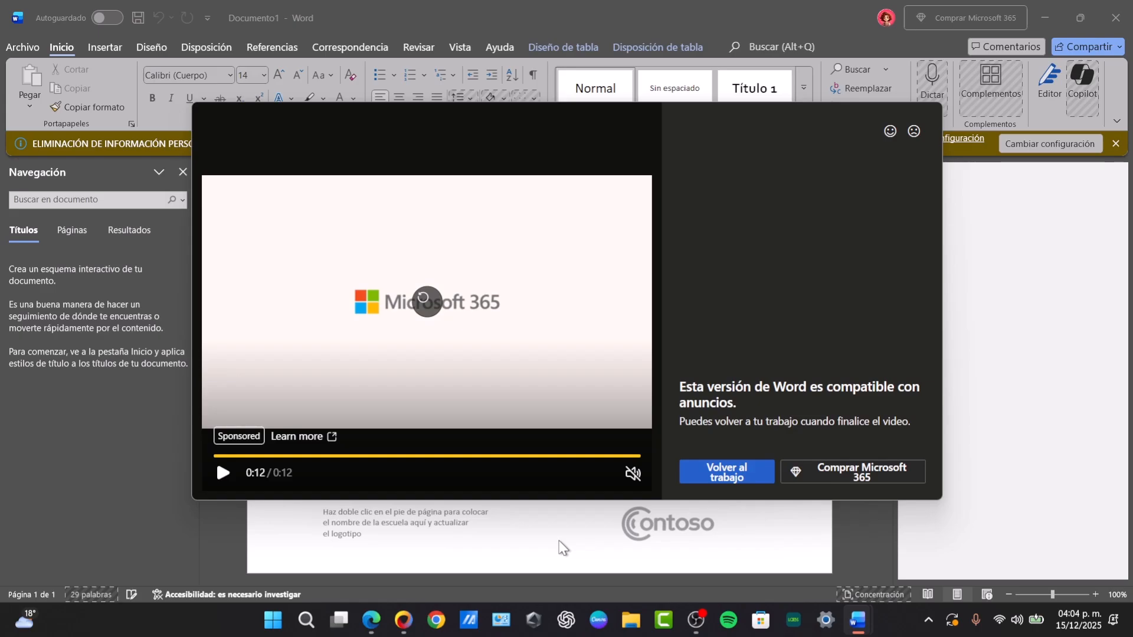
pyautogui.click(710, 474)
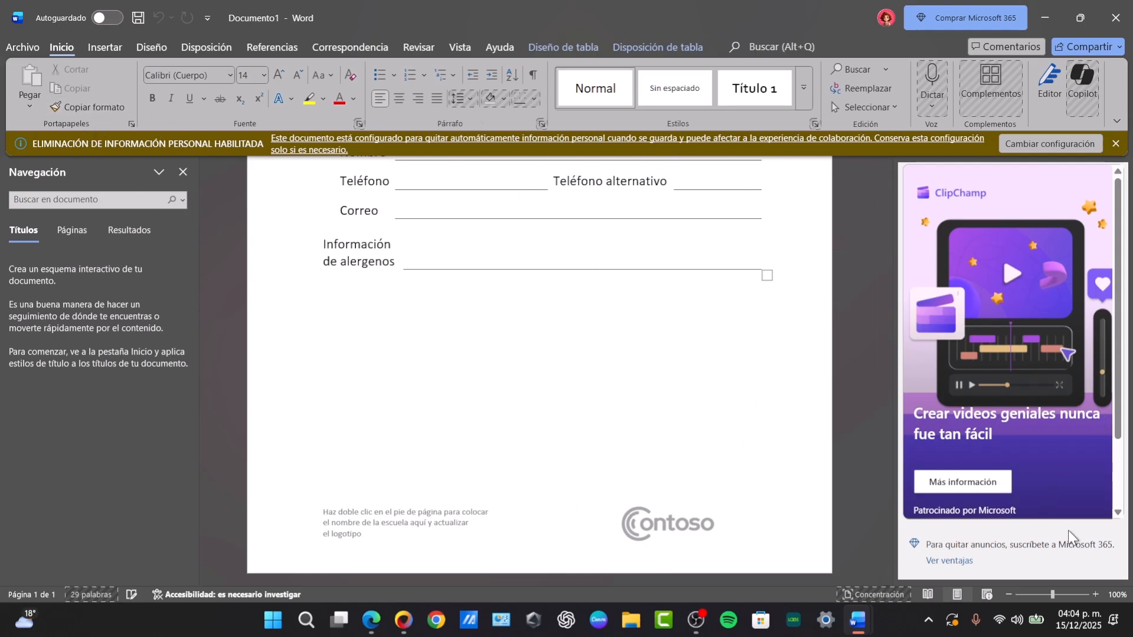
pyautogui.scroll(2, 639, 384)
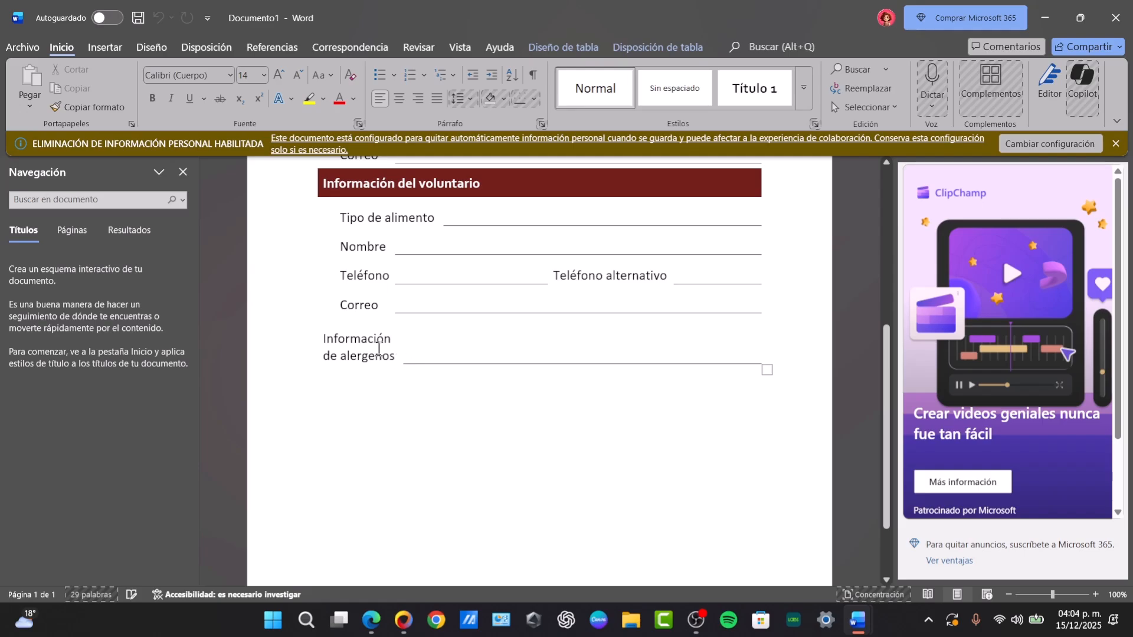
pyautogui.tripleClick(378, 351)
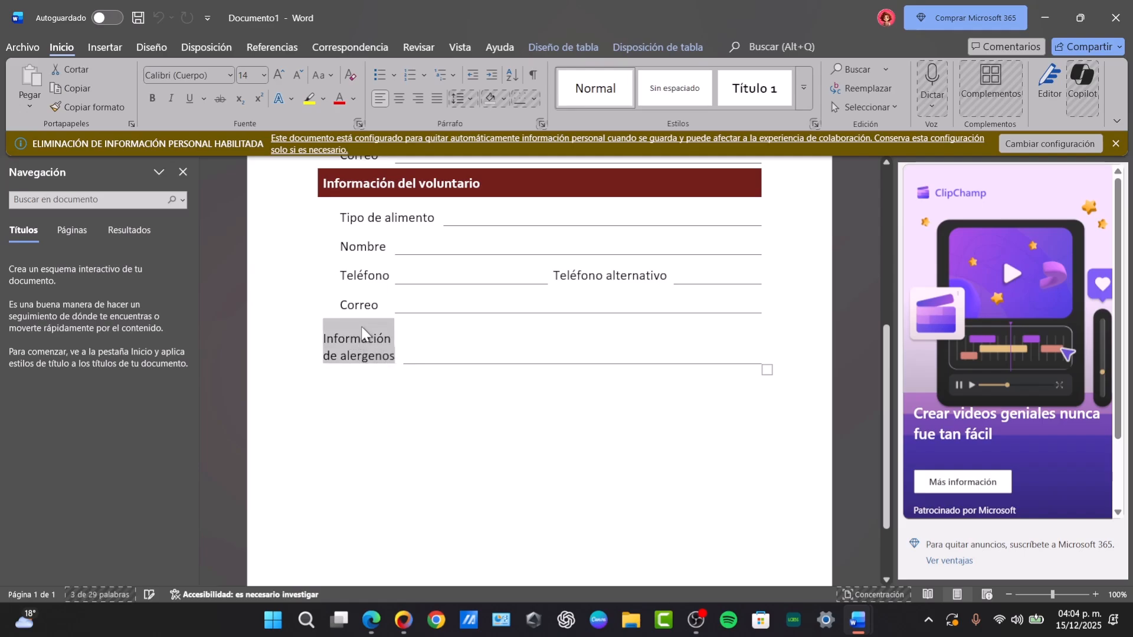
pyautogui.click(425, 413)
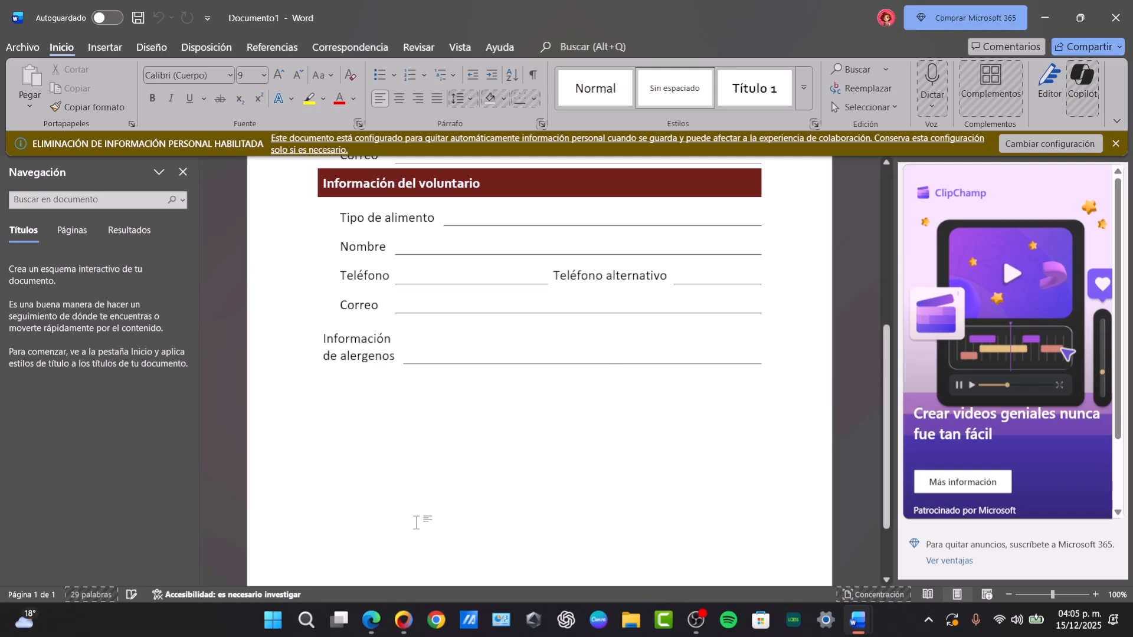
pyautogui.moveTo(402, 622)
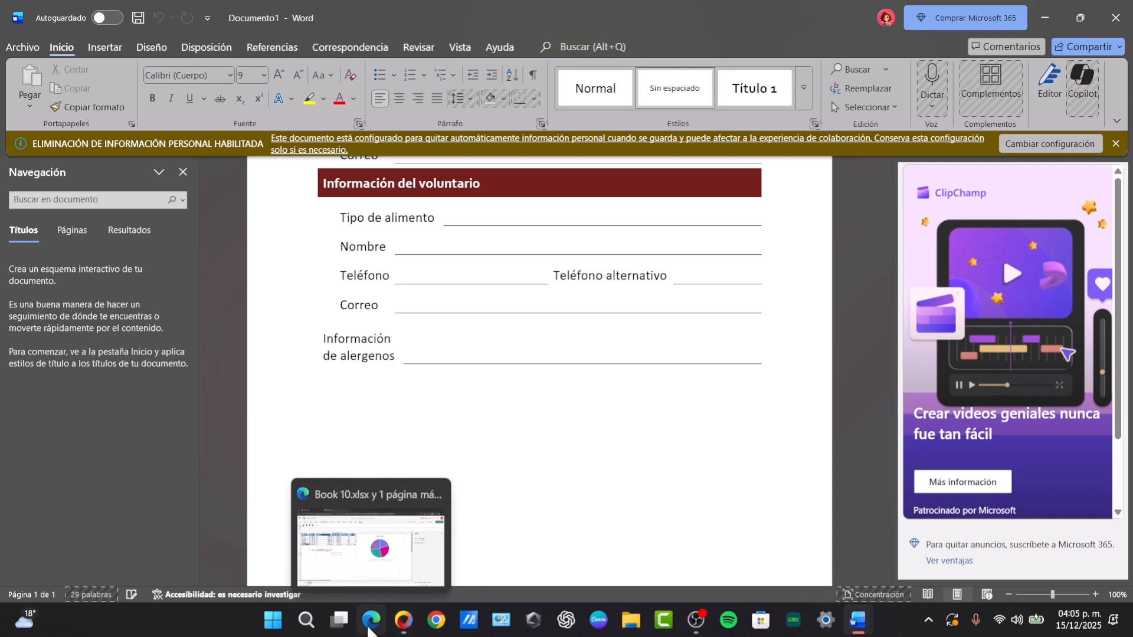
pyautogui.click(371, 620)
pyautogui.click(194, 16)
pyautogui.click(191, 16)
# Switch to Chrome, find Google Forms through a Google search, open it and close the AdBlock page.
pyautogui.click(437, 619)
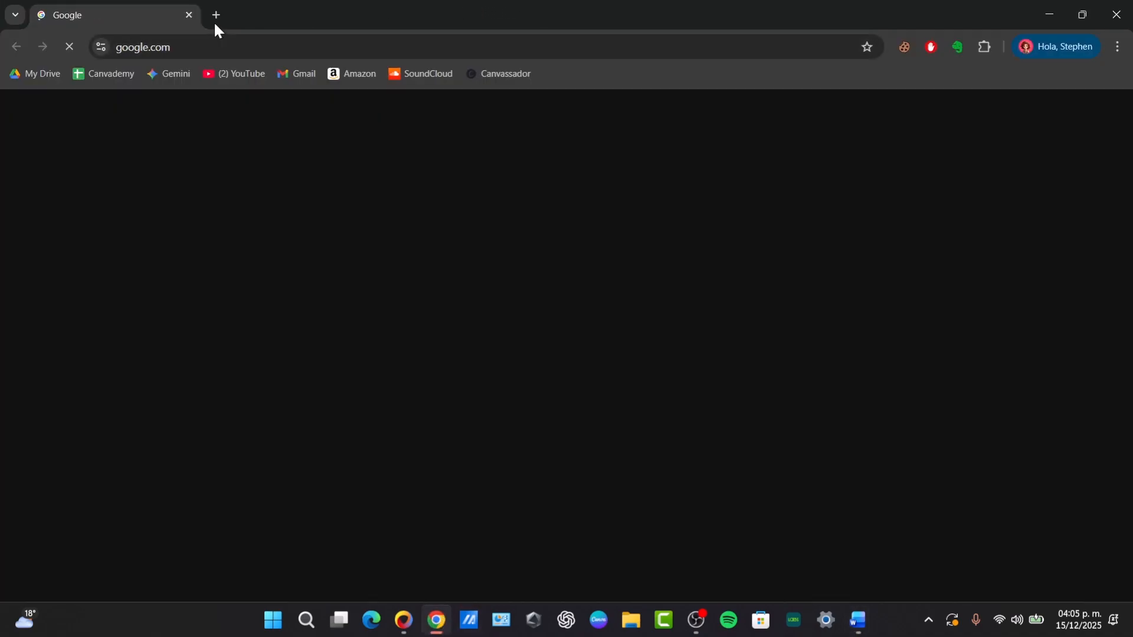
pyautogui.click(216, 15)
pyautogui.write('g fomrs')
pyautogui.press('Return')
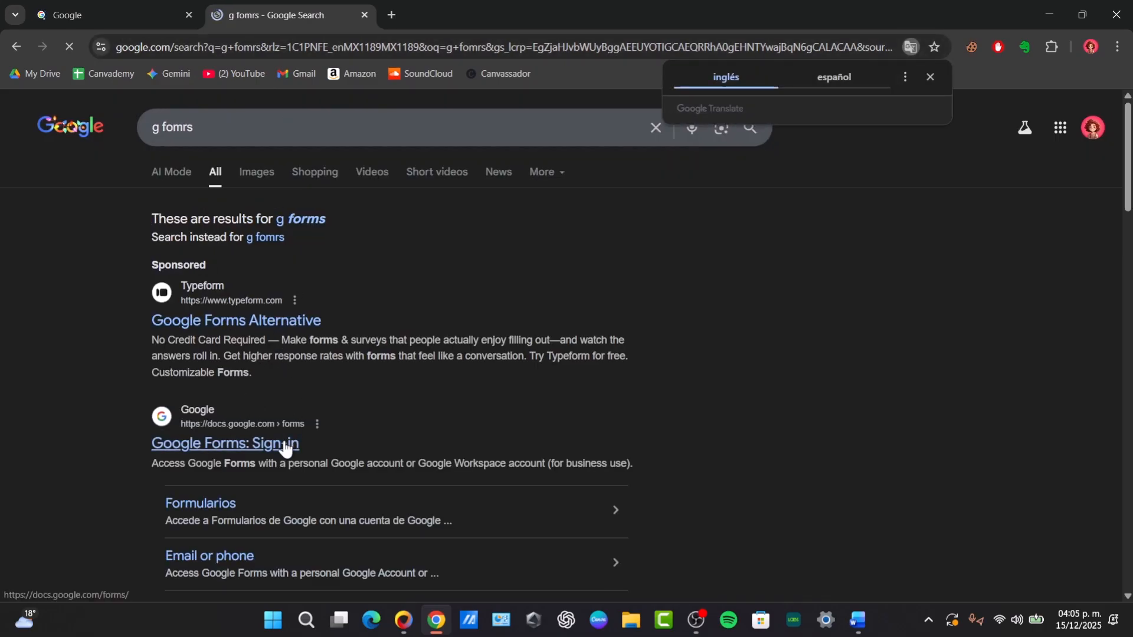
pyautogui.click(284, 425)
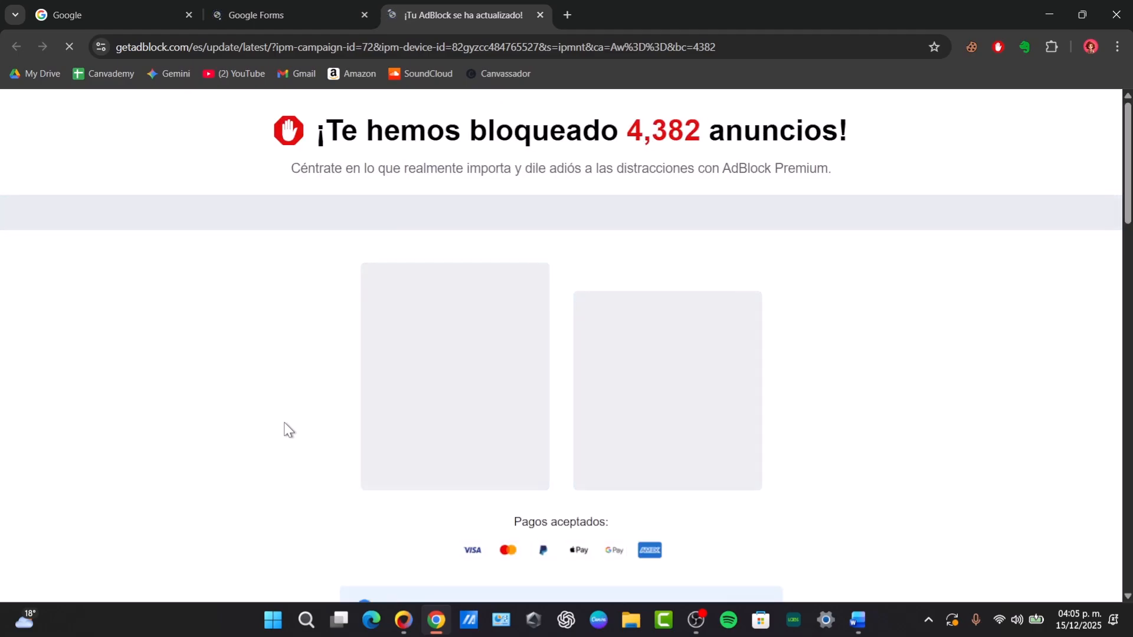
pyautogui.click(540, 14)
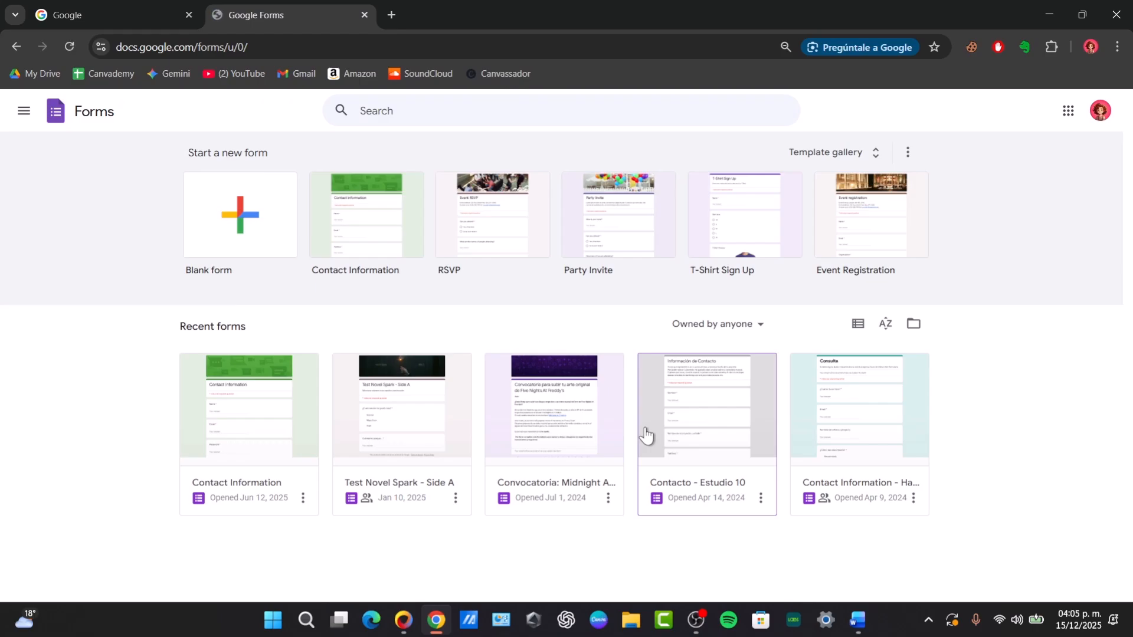
# Open the recent "Contact Information" form and change the title inside it to "Quizz".
pyautogui.click(295, 411)
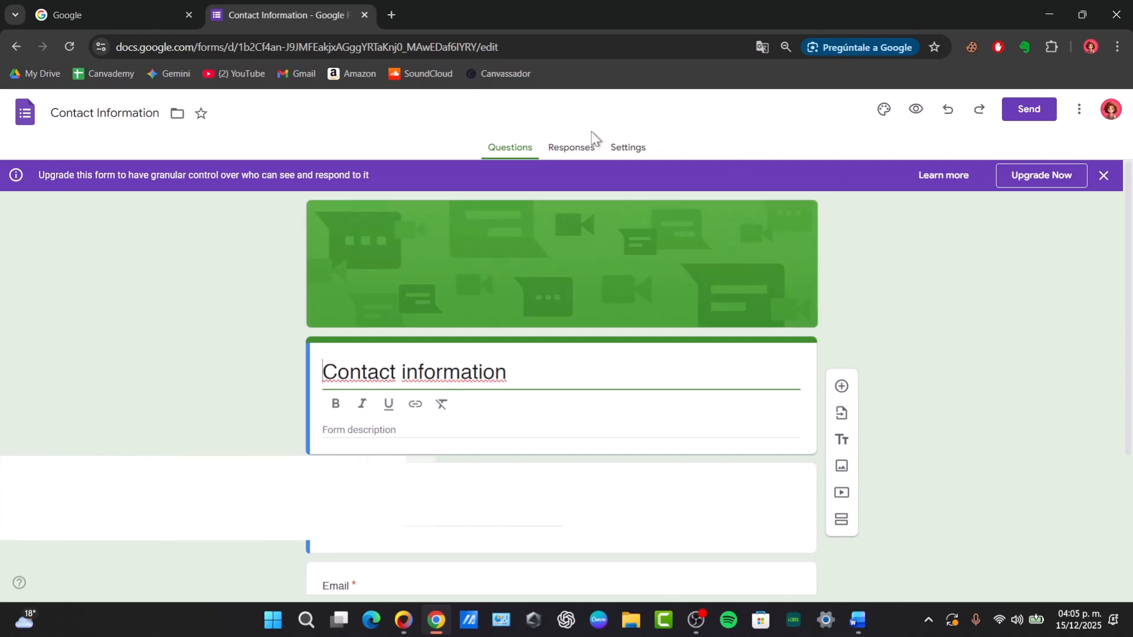
pyautogui.scroll(-3, 540, 331)
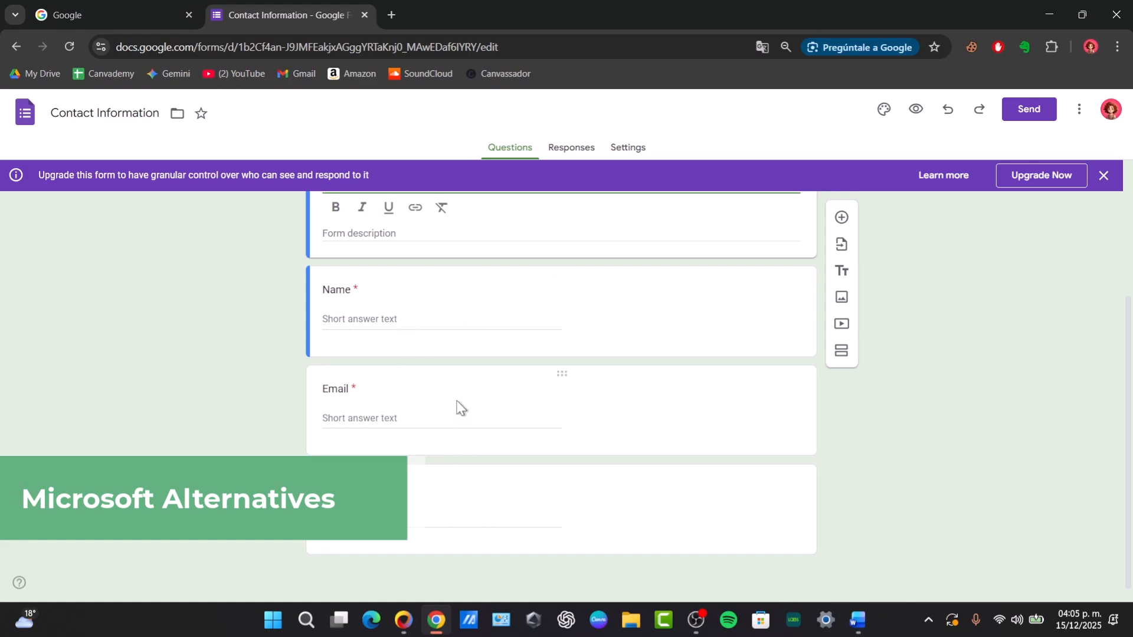
pyautogui.scroll(3, 533, 482)
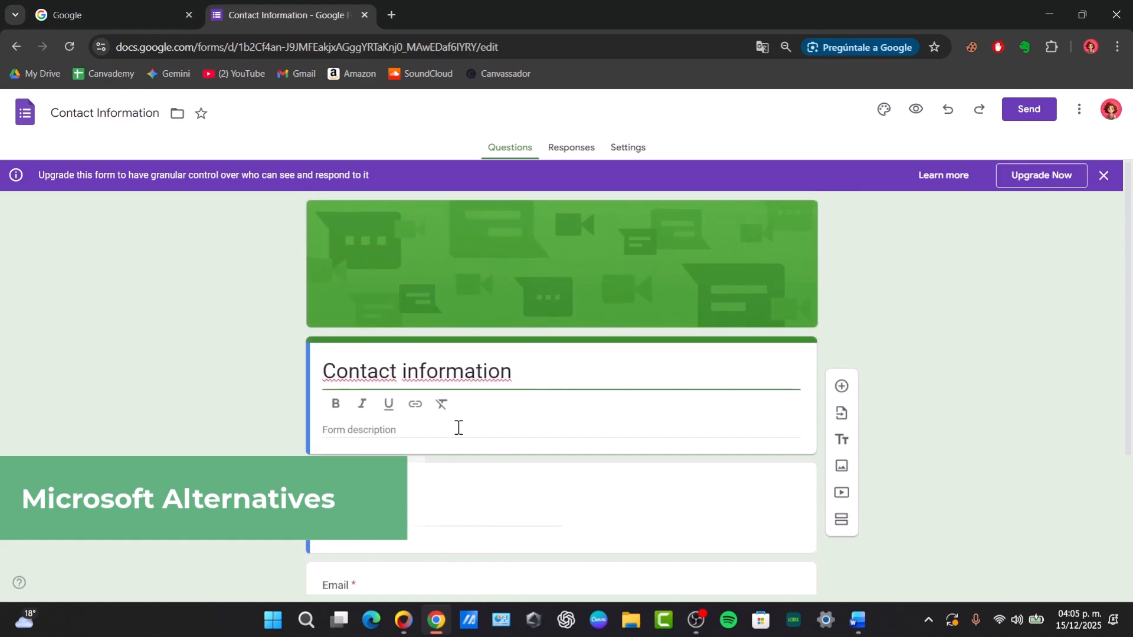
pyautogui.tripleClick(459, 371)
pyautogui.write('Quizz')
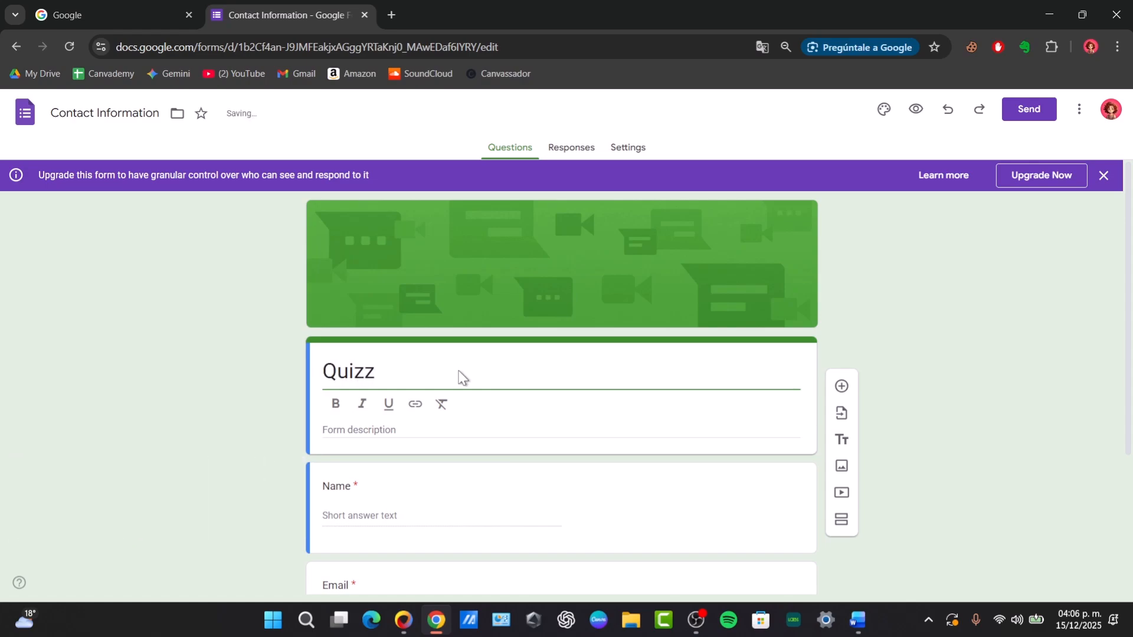
# Reword the Name question as "Type your name" and keep Short answer as its question type.
pyautogui.scroll(-3, 472, 381)
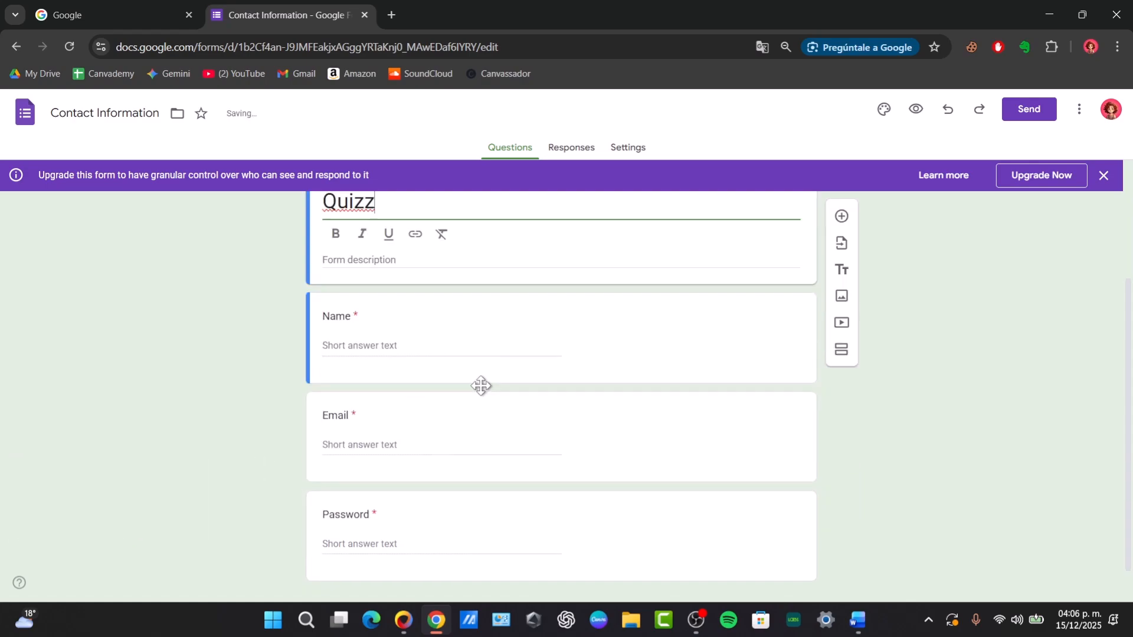
pyautogui.tripleClick(374, 310)
pyautogui.write('Type your n')
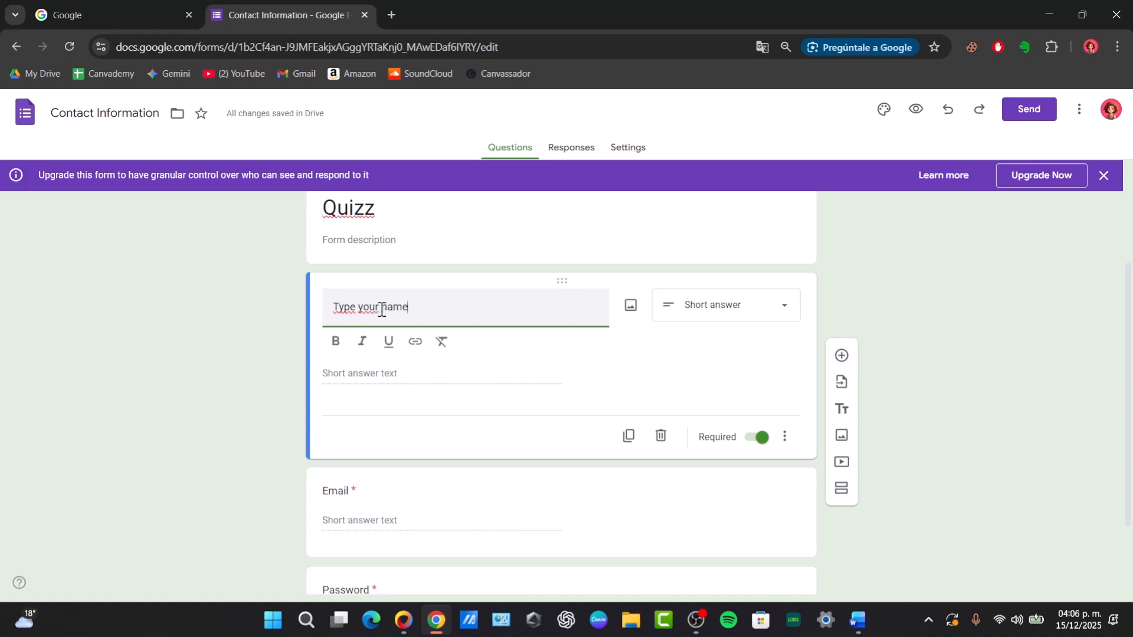
pyautogui.click(498, 380)
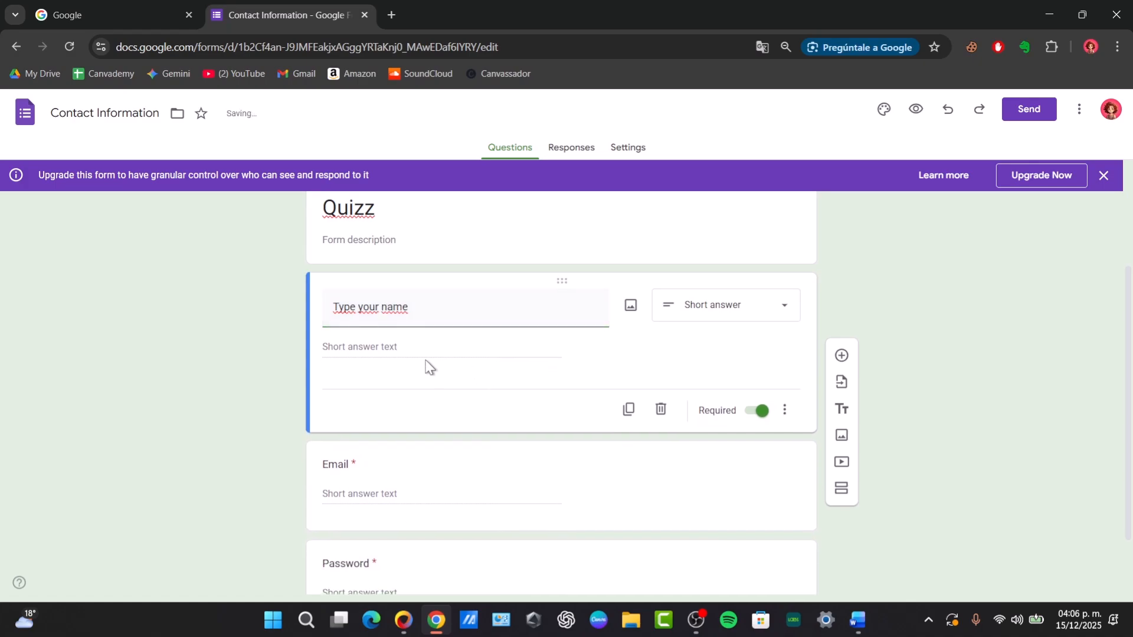
pyautogui.click(757, 309)
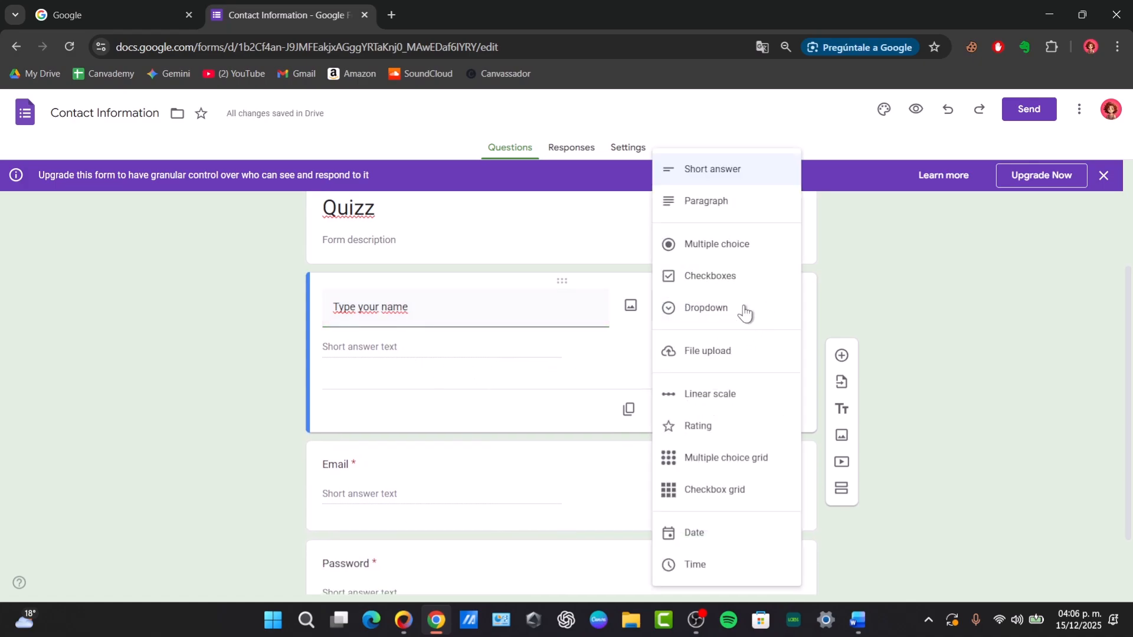
pyautogui.click(720, 170)
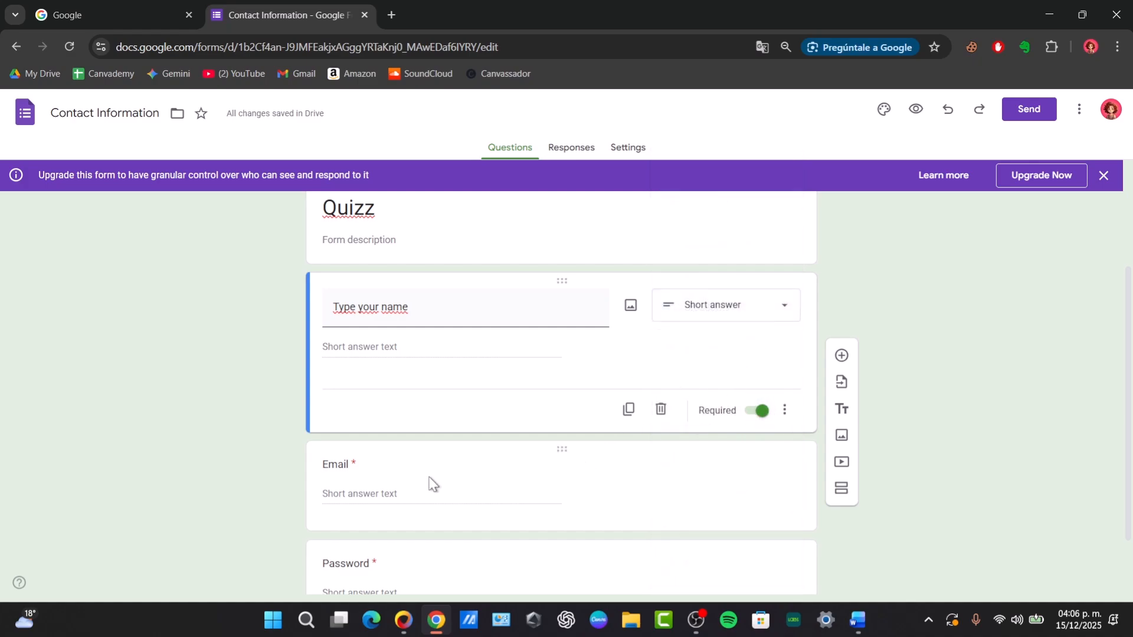
# Replace the Password question's text with "What is your main area?".
pyautogui.click(374, 471)
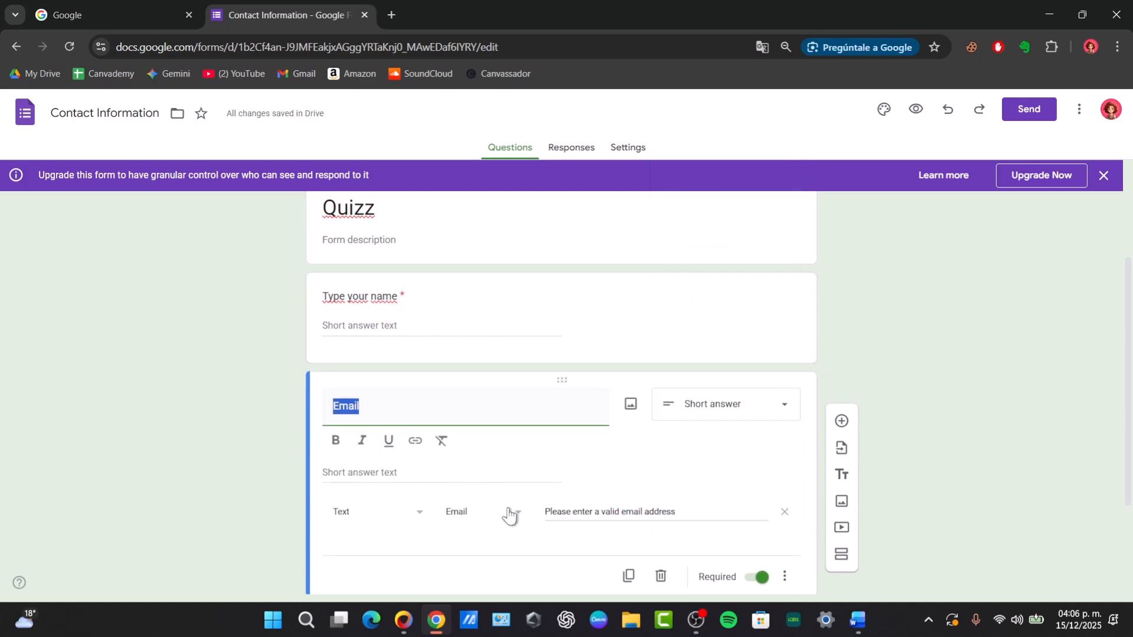
pyautogui.scroll(-3, 703, 517)
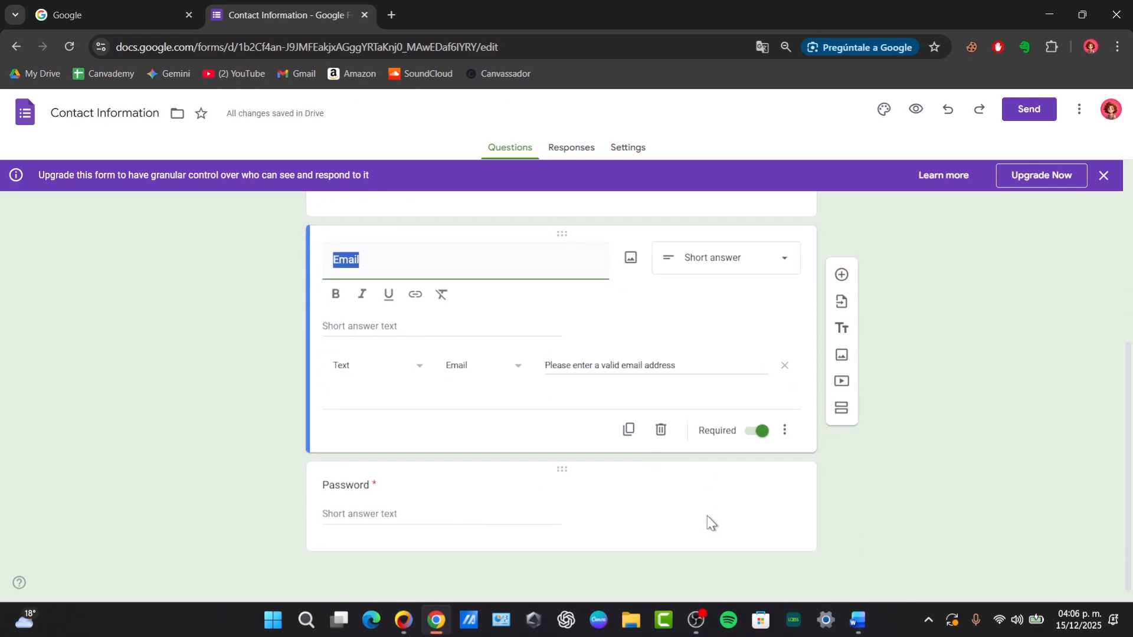
pyautogui.click(378, 493)
pyautogui.write('W')
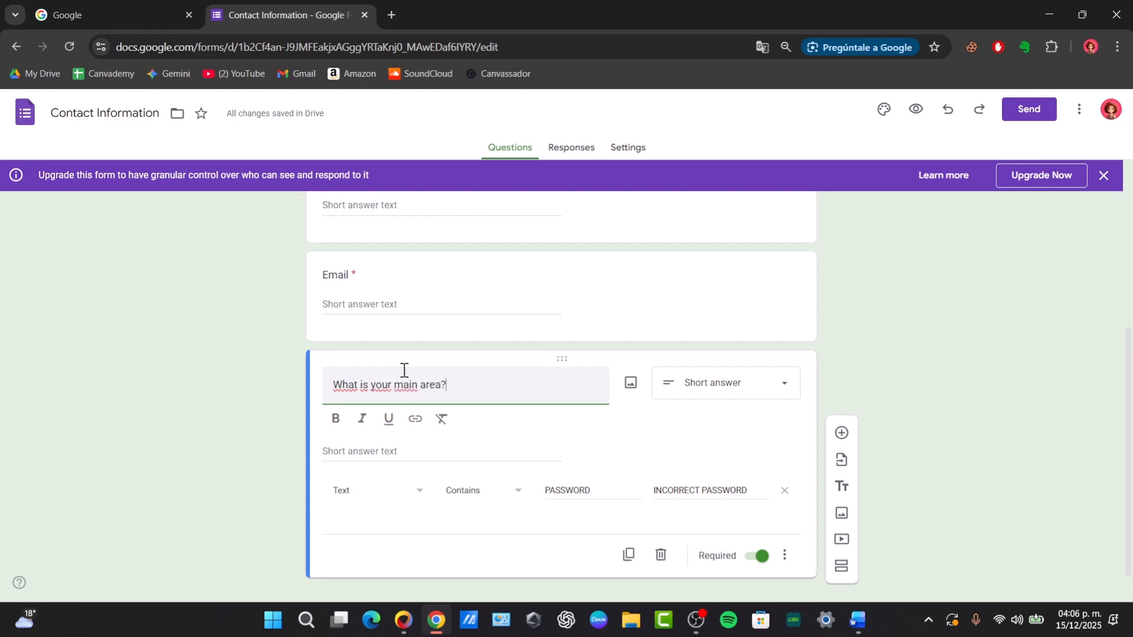
# Remove the response validation rule from the "What is your main area?" question.
pyautogui.click(397, 493)
pyautogui.click(407, 492)
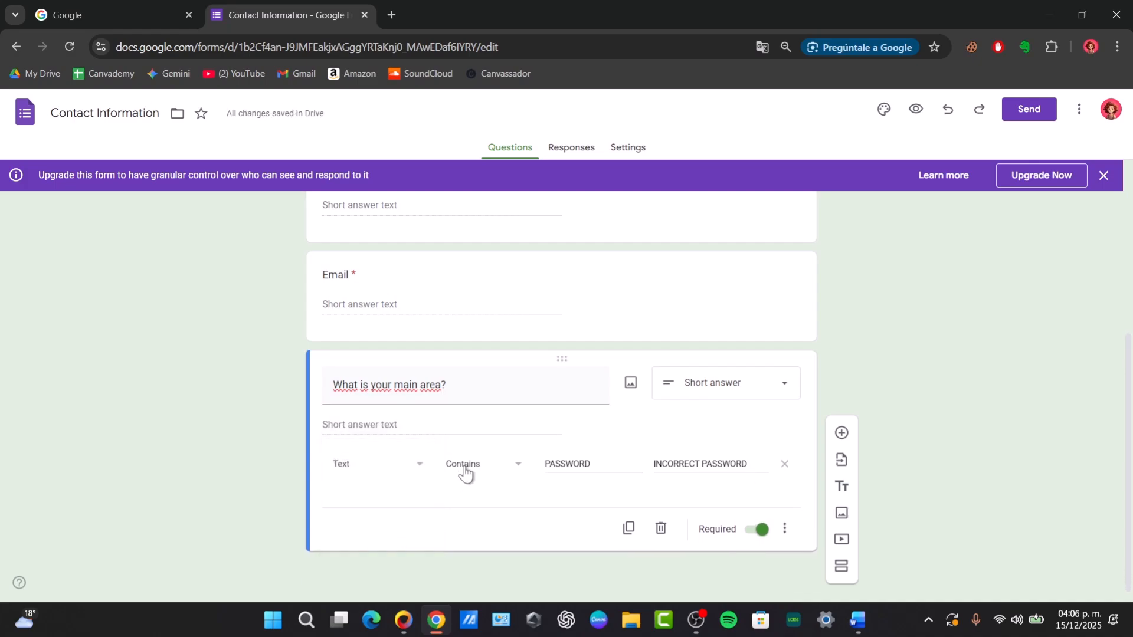
pyautogui.click(465, 470)
pyautogui.click(577, 493)
pyautogui.click(596, 463)
pyautogui.doubleClick(585, 463)
pyautogui.click(785, 463)
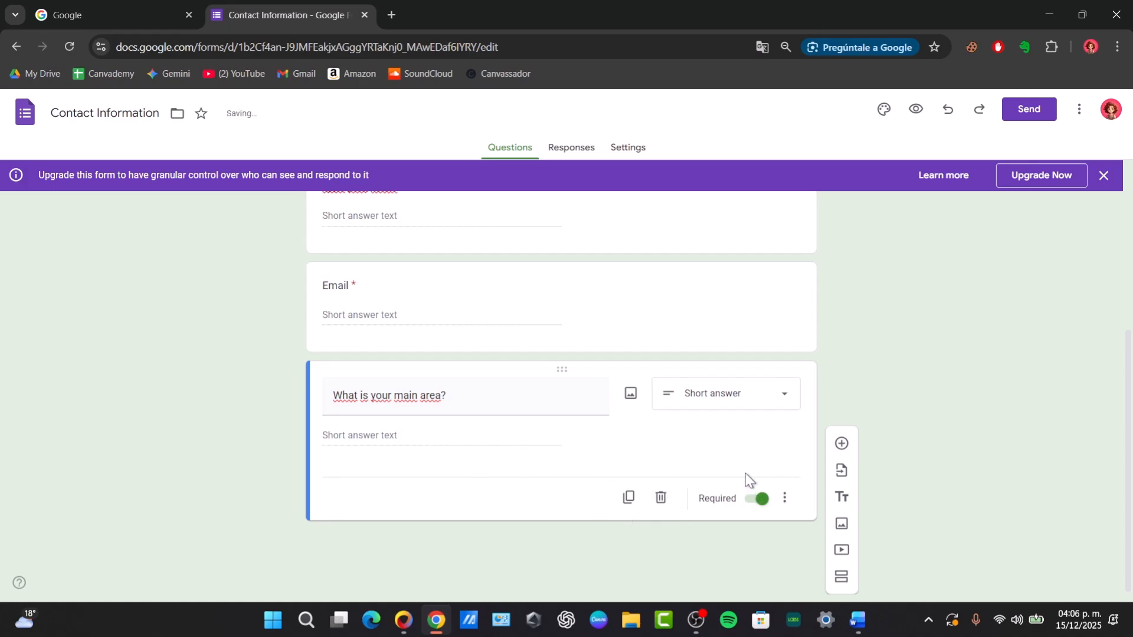
# Review the edited questions, dismiss the upgrade notice and open the form's responses view.
pyautogui.scroll(5, 684, 454)
pyautogui.scroll(-4, 679, 442)
pyautogui.scroll(4, 648, 441)
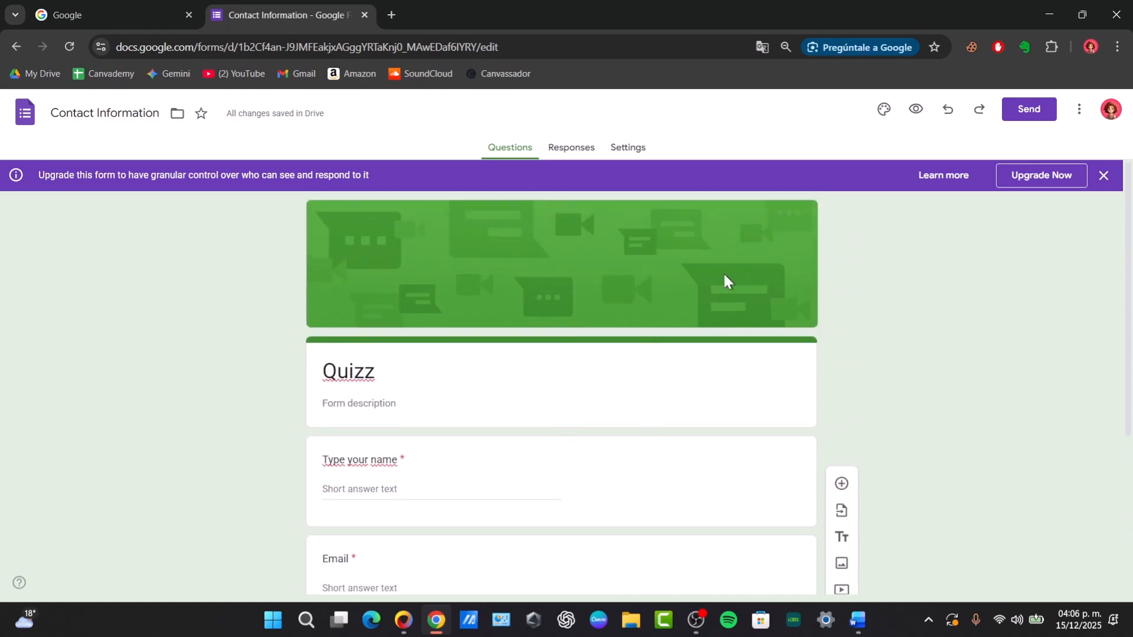
pyautogui.click(1103, 176)
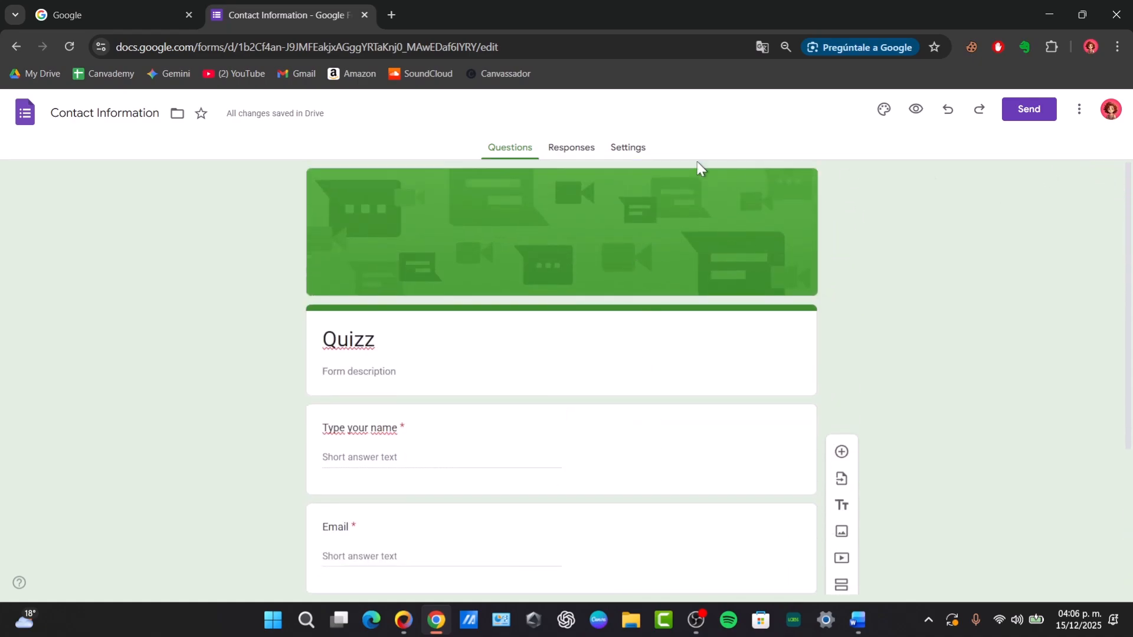
pyautogui.click(575, 149)
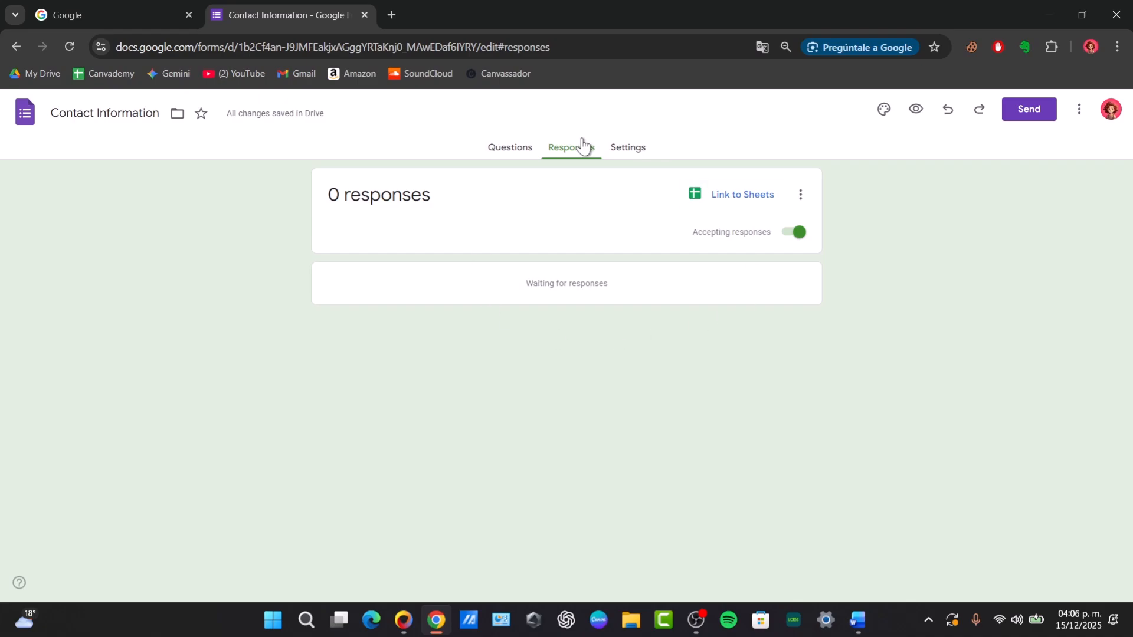
# In the form's settings, expand the form and question defaults and set default email address collection to Responder input.
pyautogui.click(632, 154)
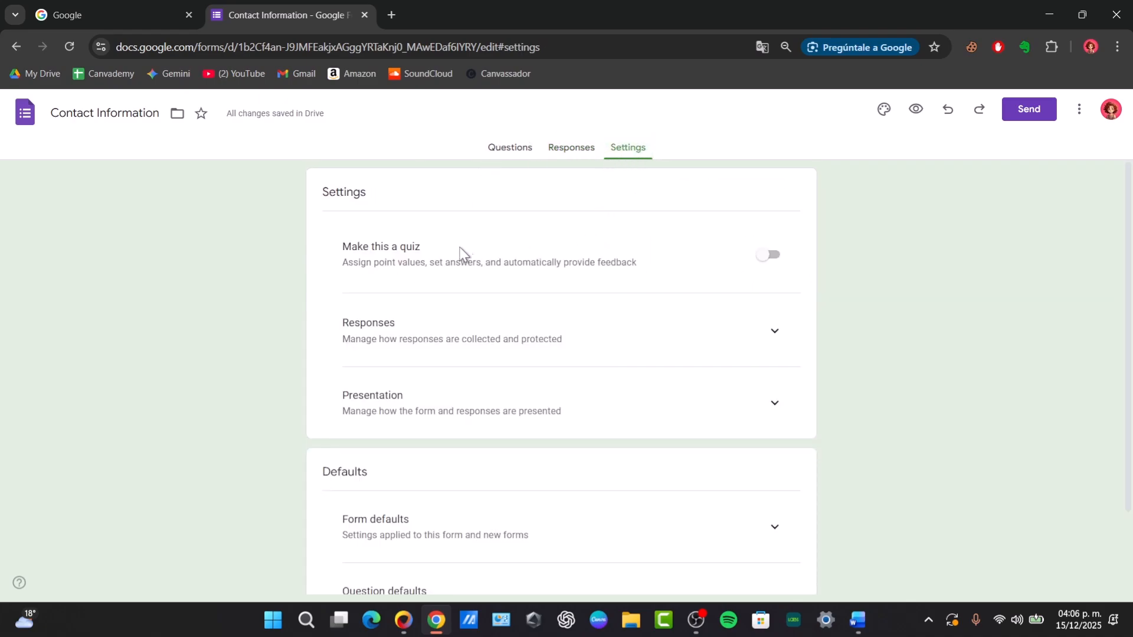
pyautogui.scroll(-2, 413, 339)
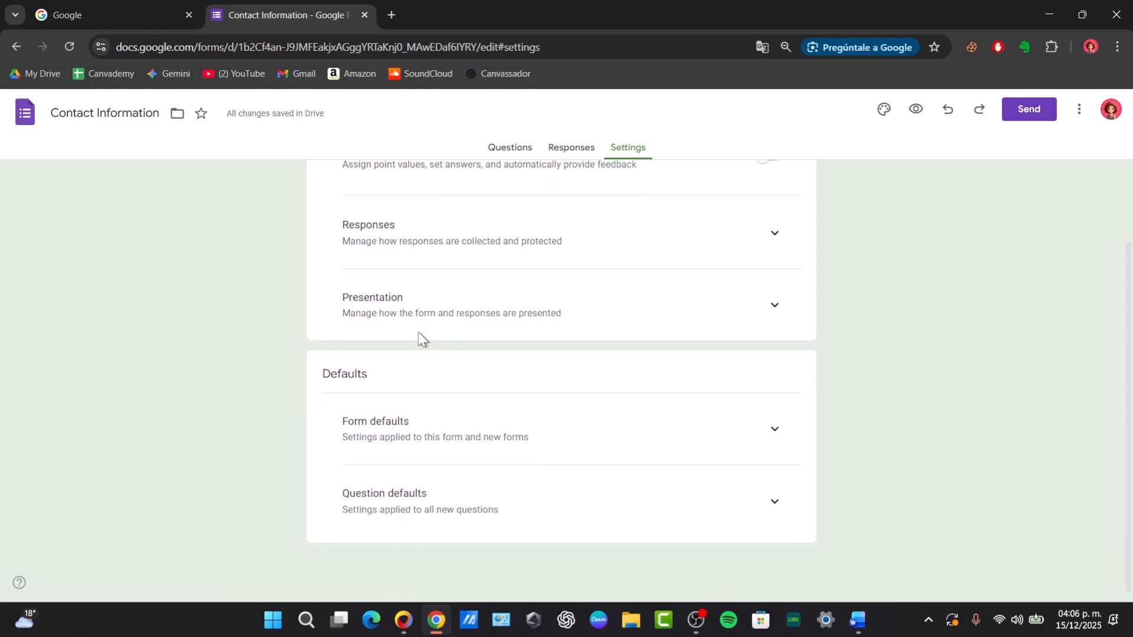
pyautogui.click(776, 437)
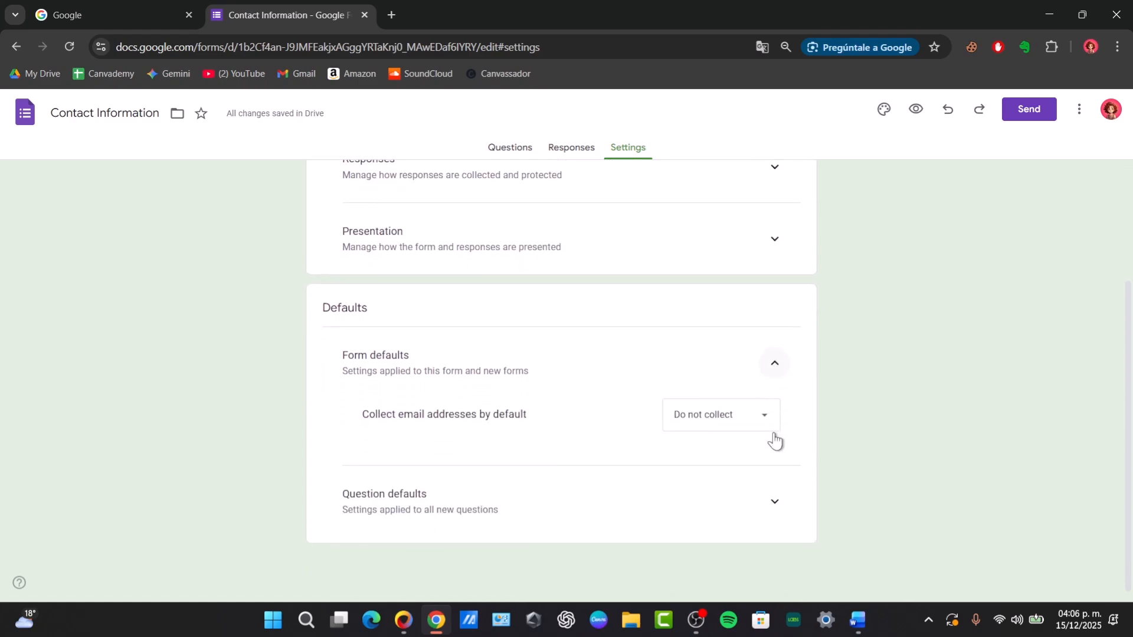
pyautogui.click(777, 505)
pyautogui.scroll(-1, 657, 471)
pyautogui.click(746, 386)
pyautogui.click(726, 447)
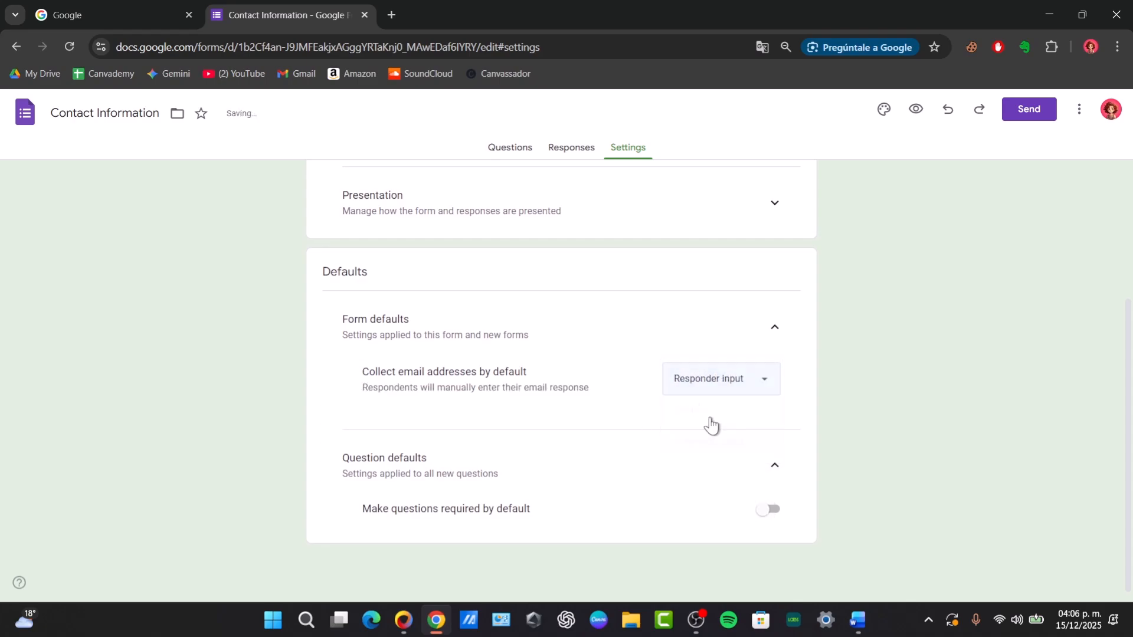
pyautogui.moveTo(391, 372); pyautogui.dragTo(540, 382)
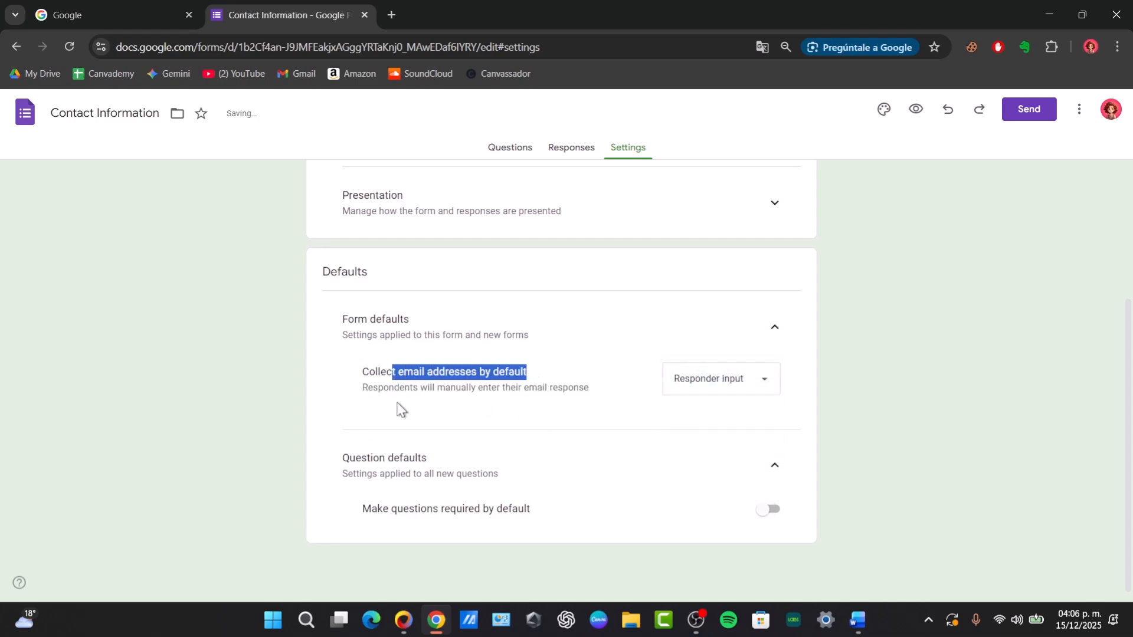
pyautogui.scroll(3, 555, 490)
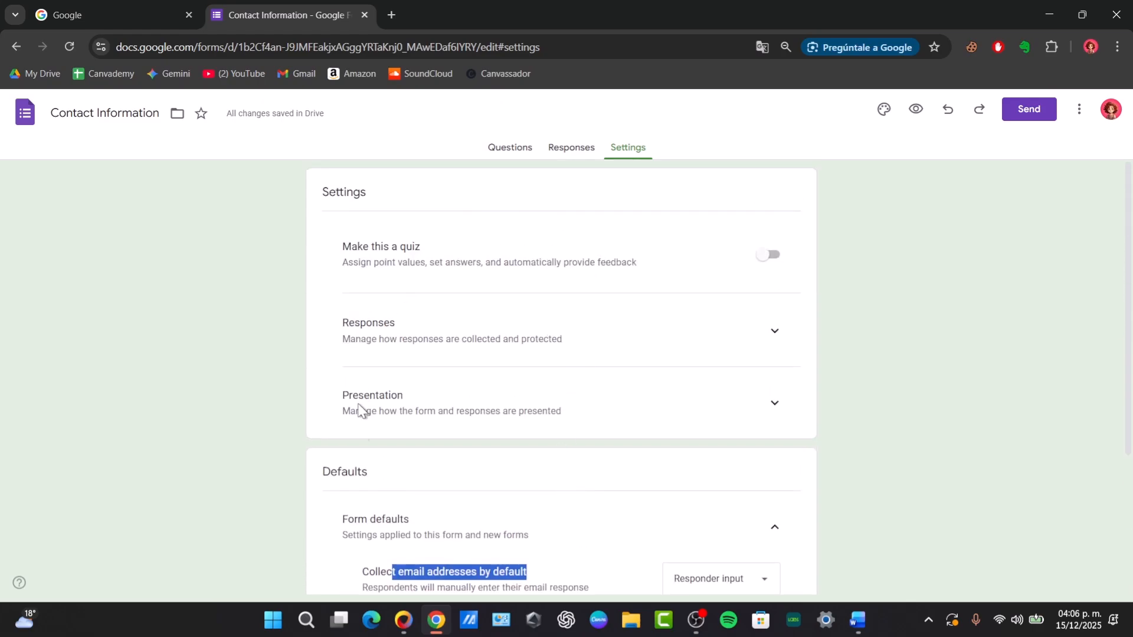
# Open the form's sending options, shorten its share link and copy it.
pyautogui.click(1029, 109)
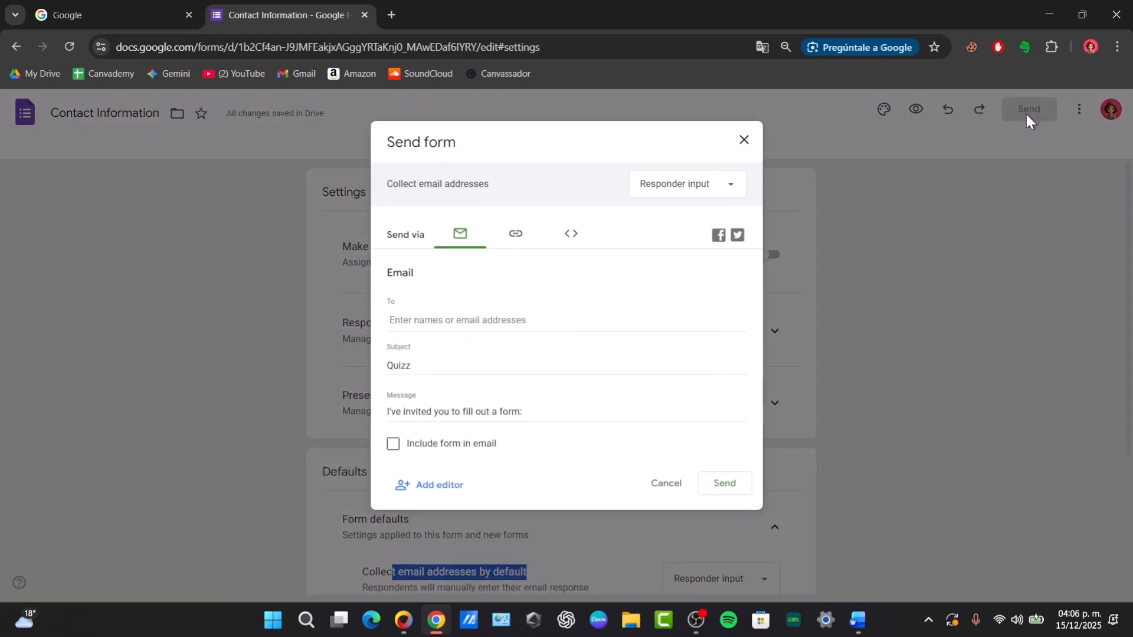
pyautogui.click(514, 239)
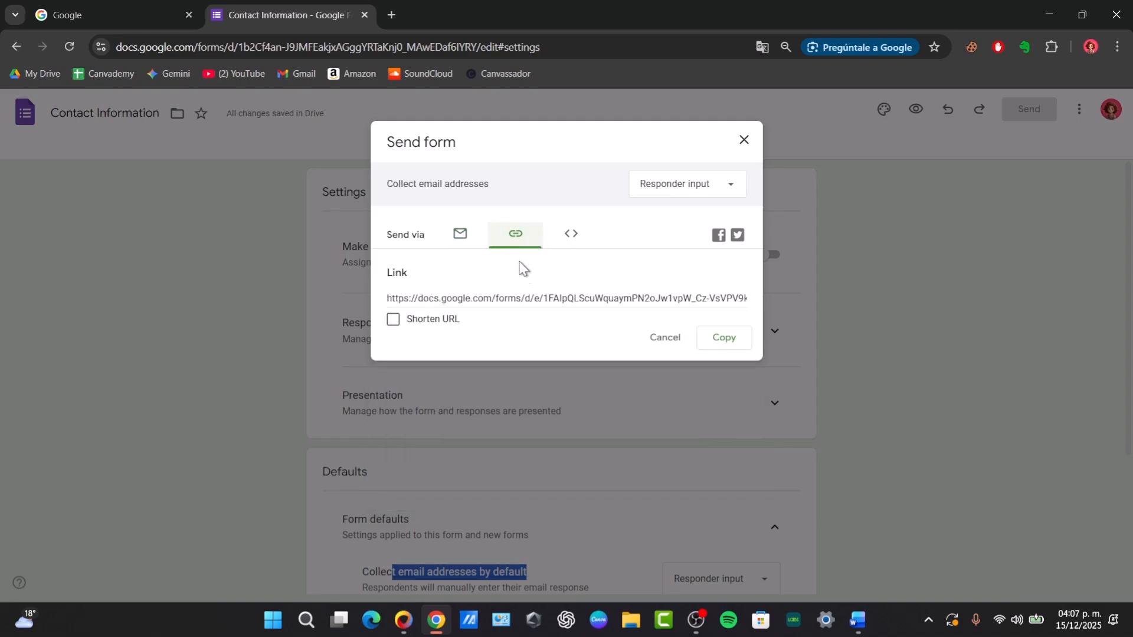
pyautogui.click(393, 319)
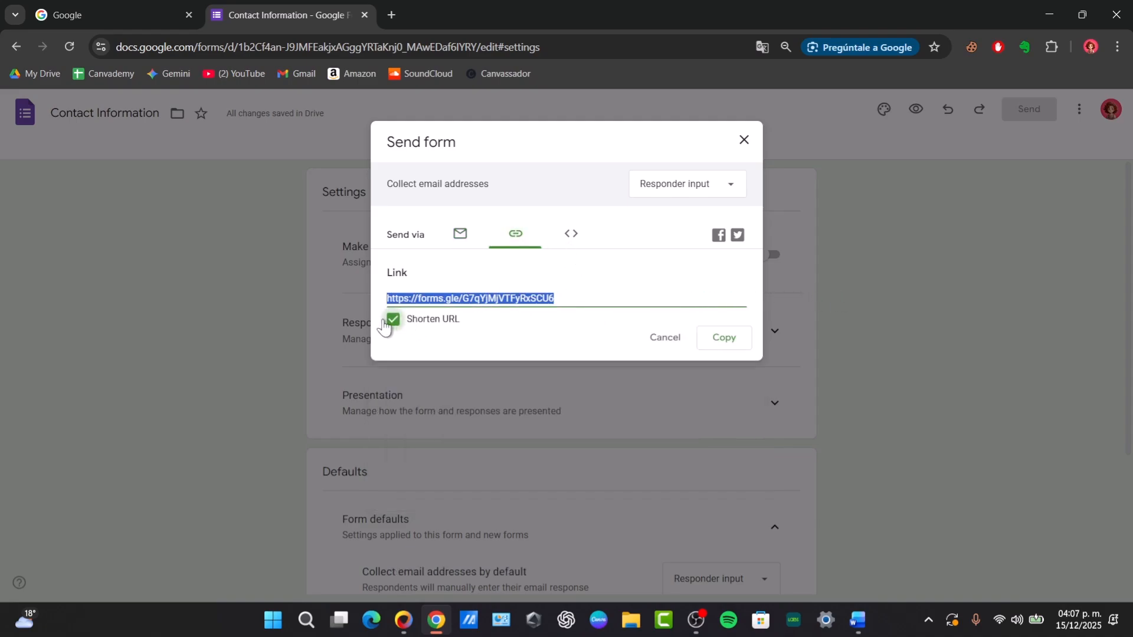
pyautogui.click(747, 340)
# Switch back to the Word document and return to the beginning of the food registration form.
pyautogui.moveTo(857, 619)
pyautogui.click(926, 514)
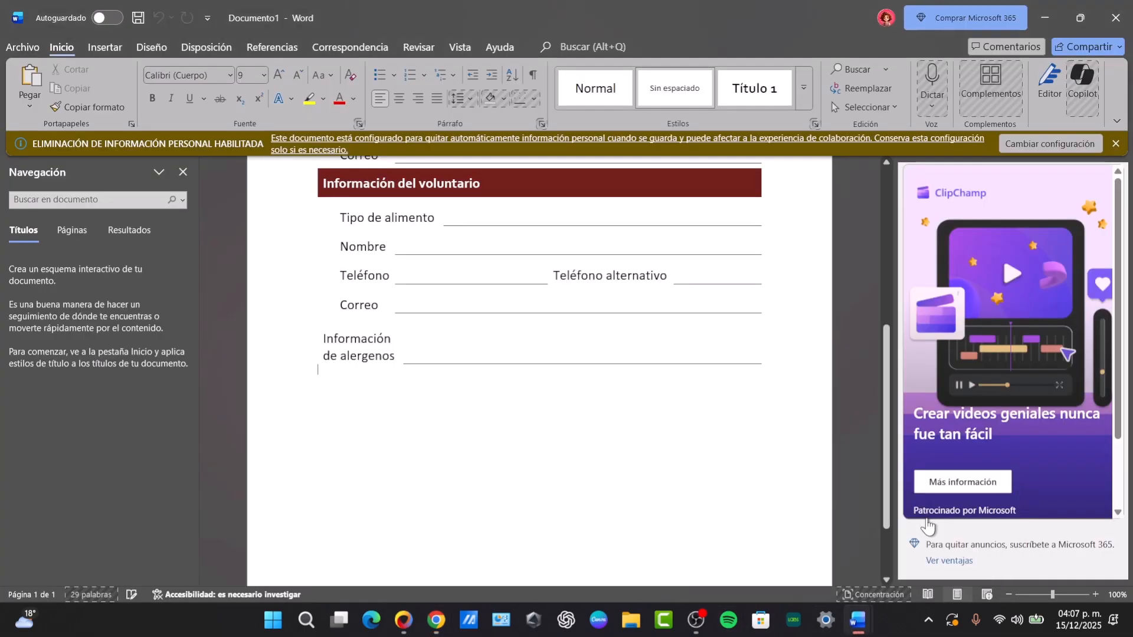
pyautogui.scroll(8, 547, 407)
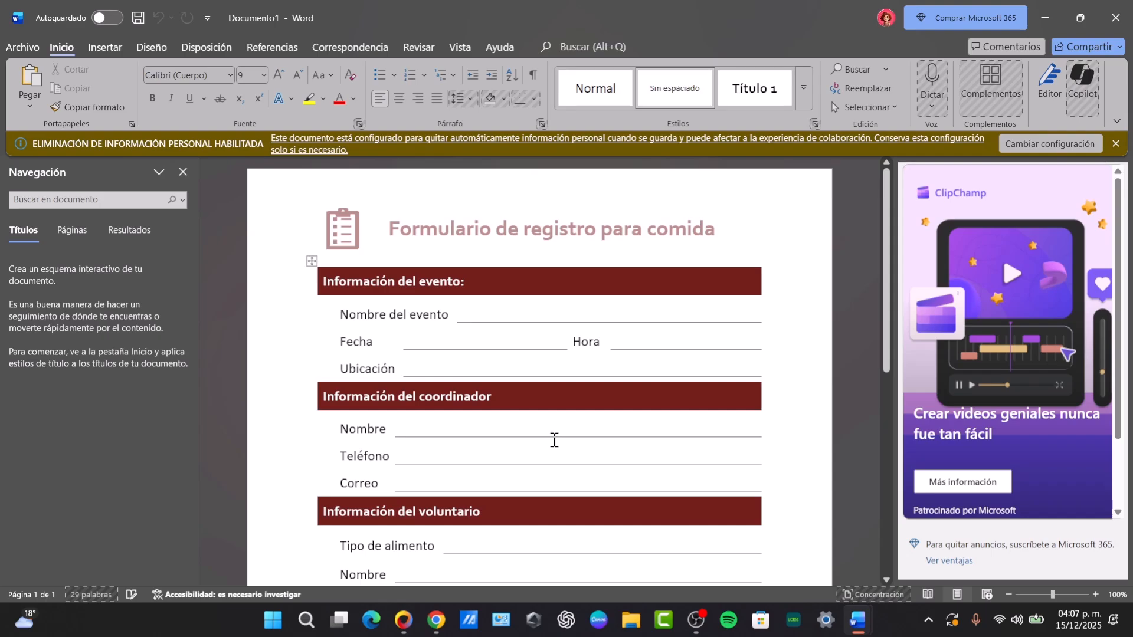
# Open the new-document templates for the Word document and search the online templates for "quiz".
pyautogui.click(25, 48)
pyautogui.click(246, 271)
pyautogui.press('BackSpace')
pyautogui.click(45, 112)
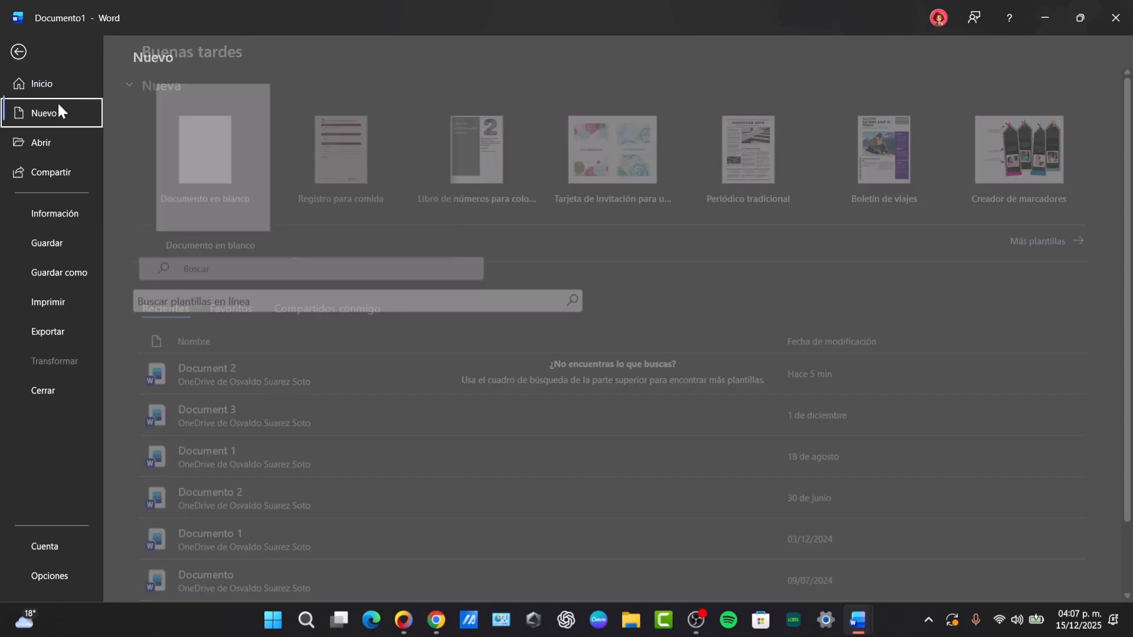
pyautogui.click(293, 300)
pyautogui.write('q')
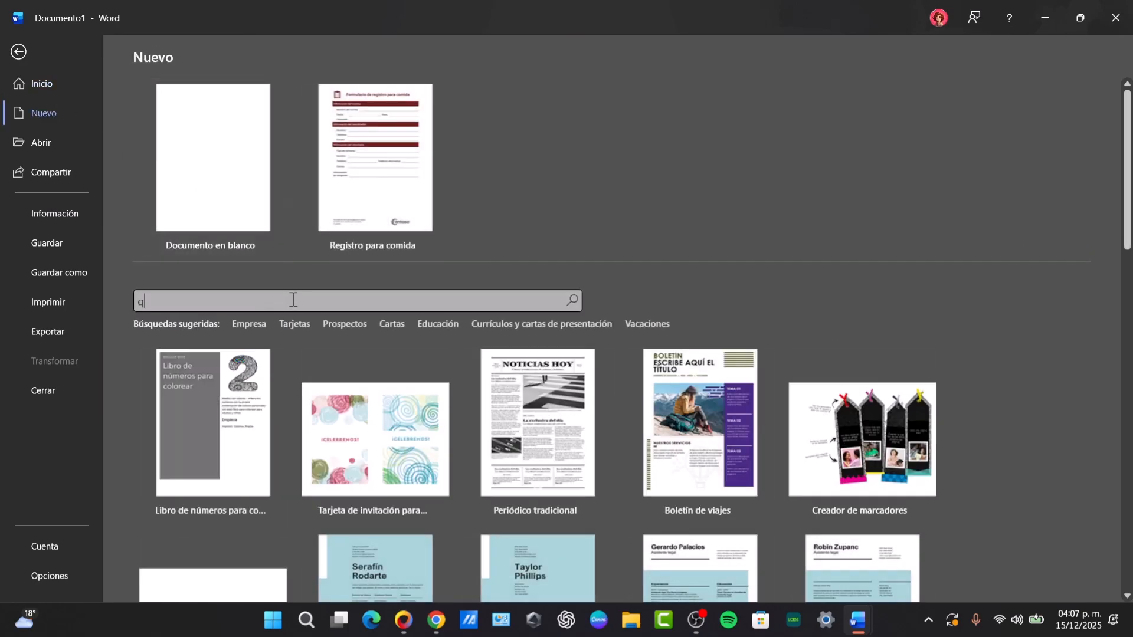
pyautogui.write('uiz')
pyautogui.press('Return')
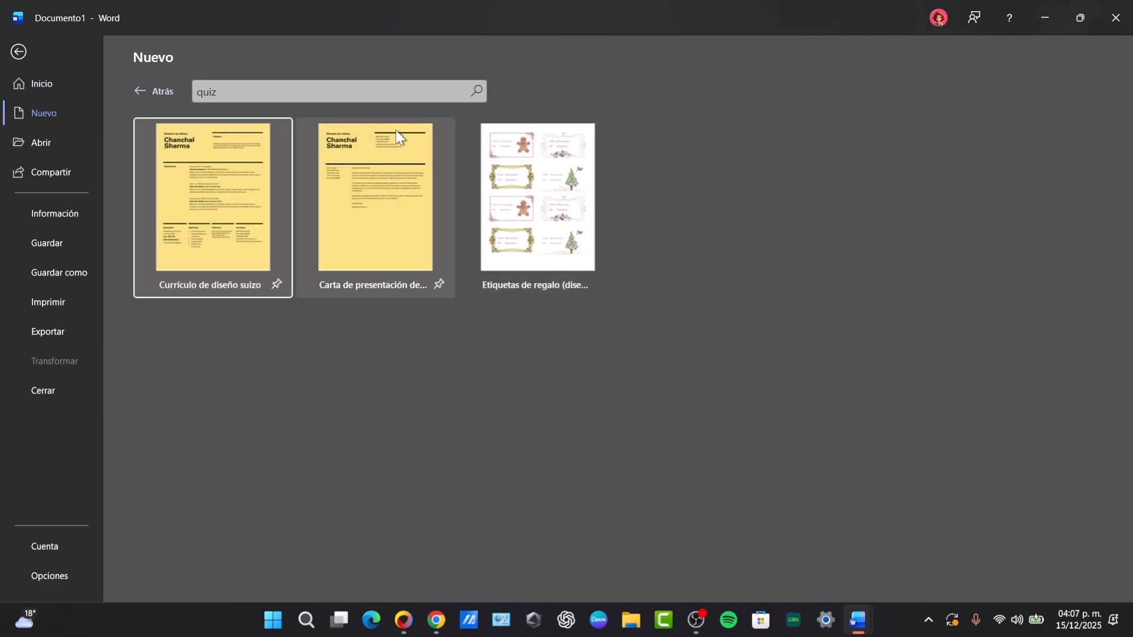
# Search the online document templates for "formas".
pyautogui.click(275, 90)
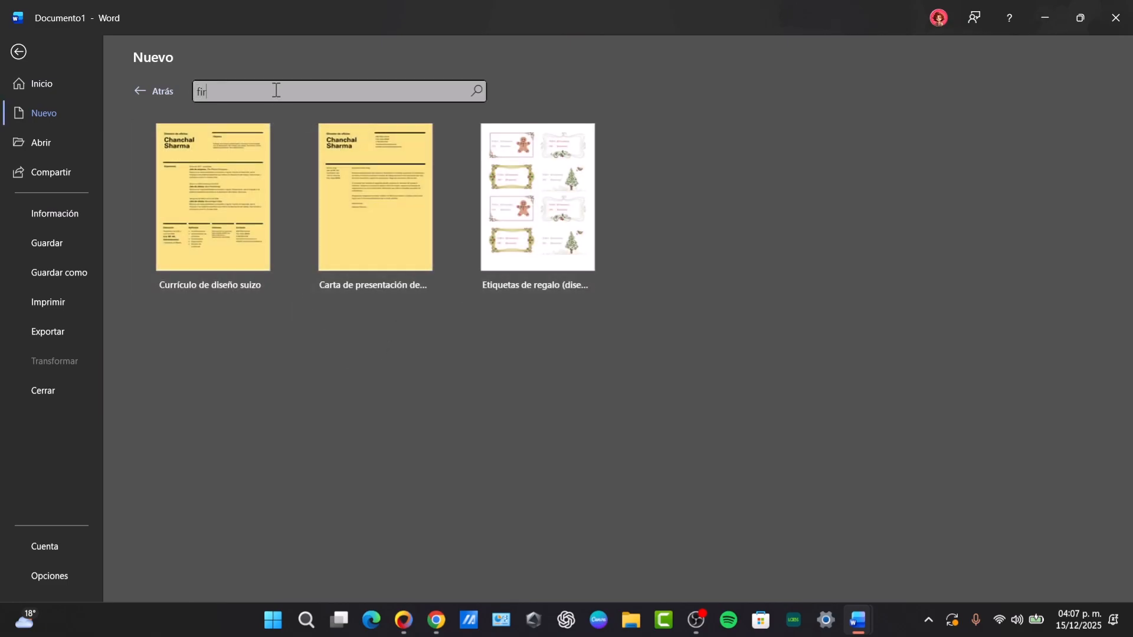
pyautogui.write('formas')
pyautogui.press('Return')
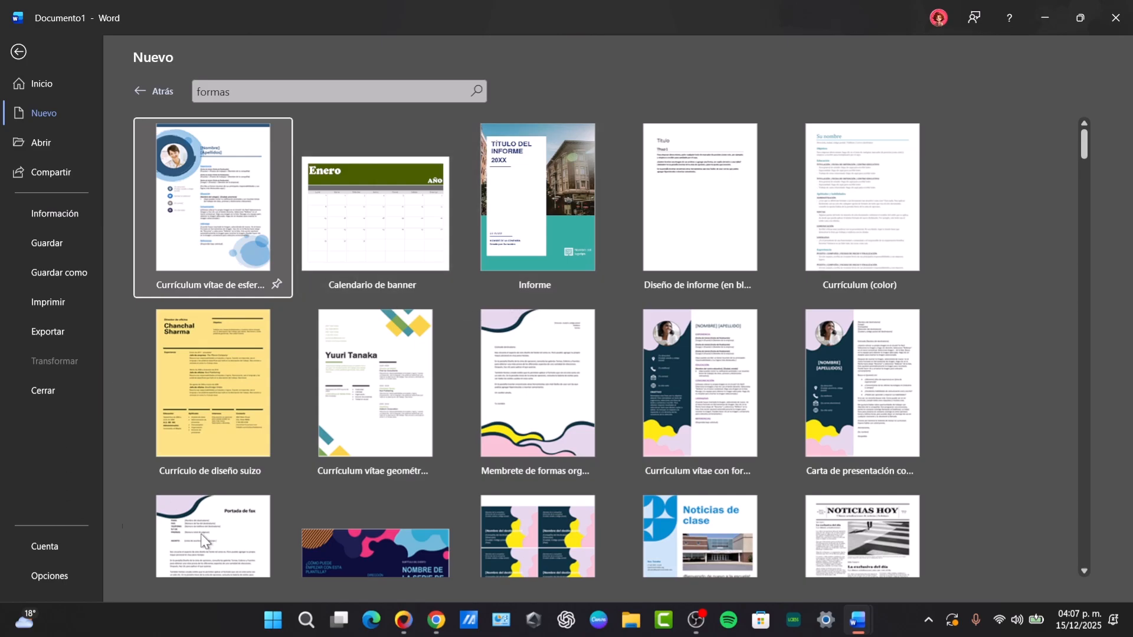
# Check the form's share link in Chrome, and back in Word's Documento1 window preview the Currículum (color) template and dismiss the preview.
pyautogui.click(436, 620)
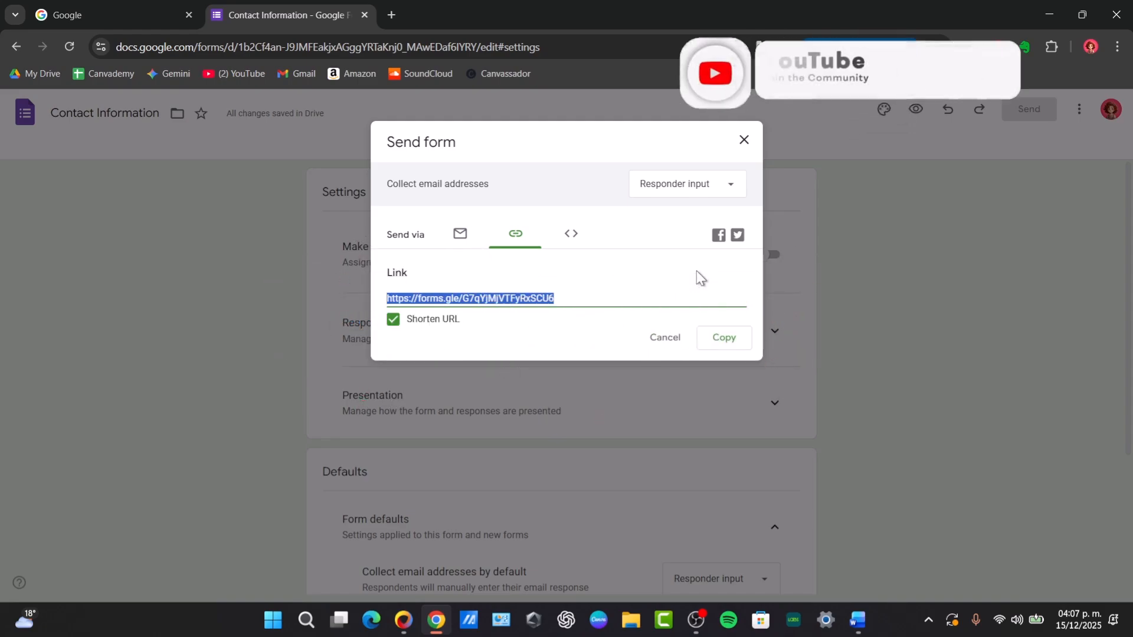
pyautogui.moveTo(857, 619)
pyautogui.click(903, 516)
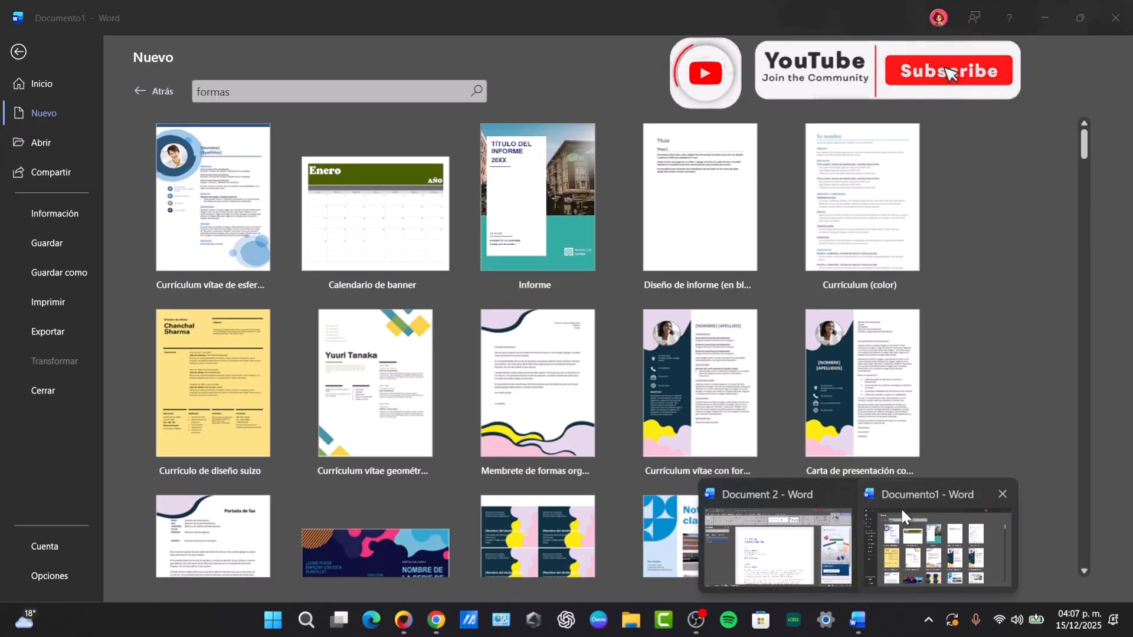
pyautogui.click(933, 265)
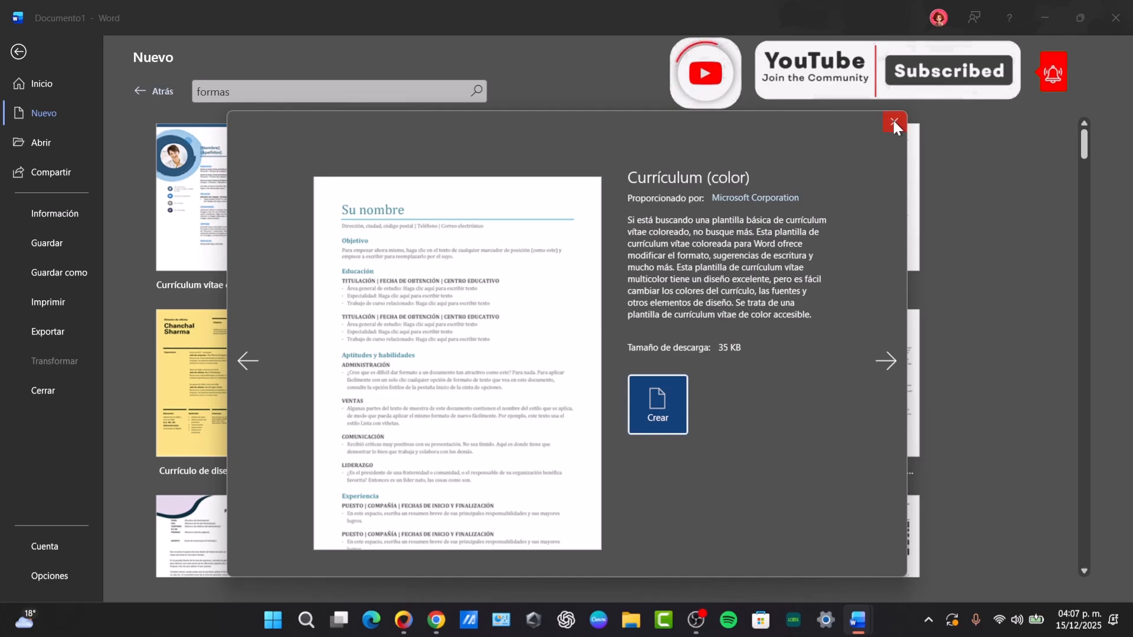
pyautogui.click(893, 123)
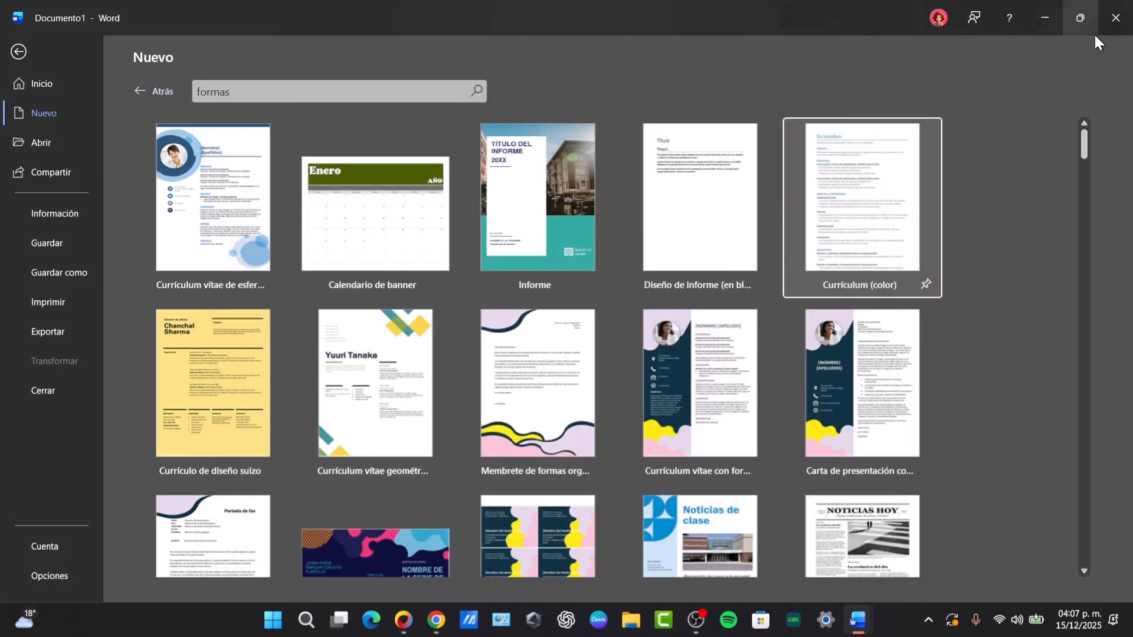